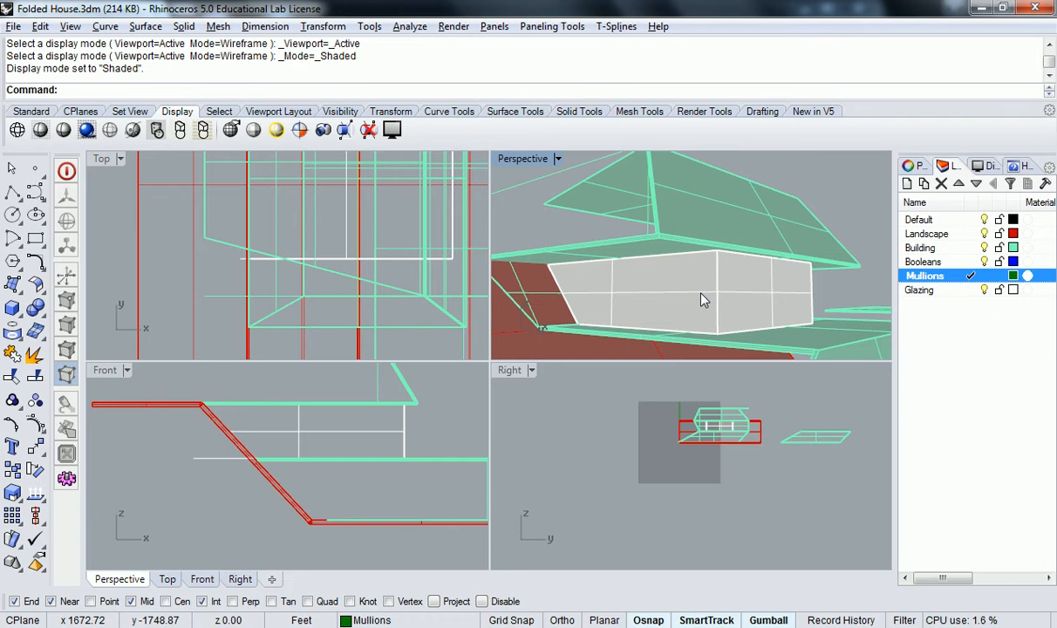
Draw a closed polyline on the Mullions layer through the four corners of the glazing volume's long slanted-end face.
right_drag(703, 300, 726, 280)
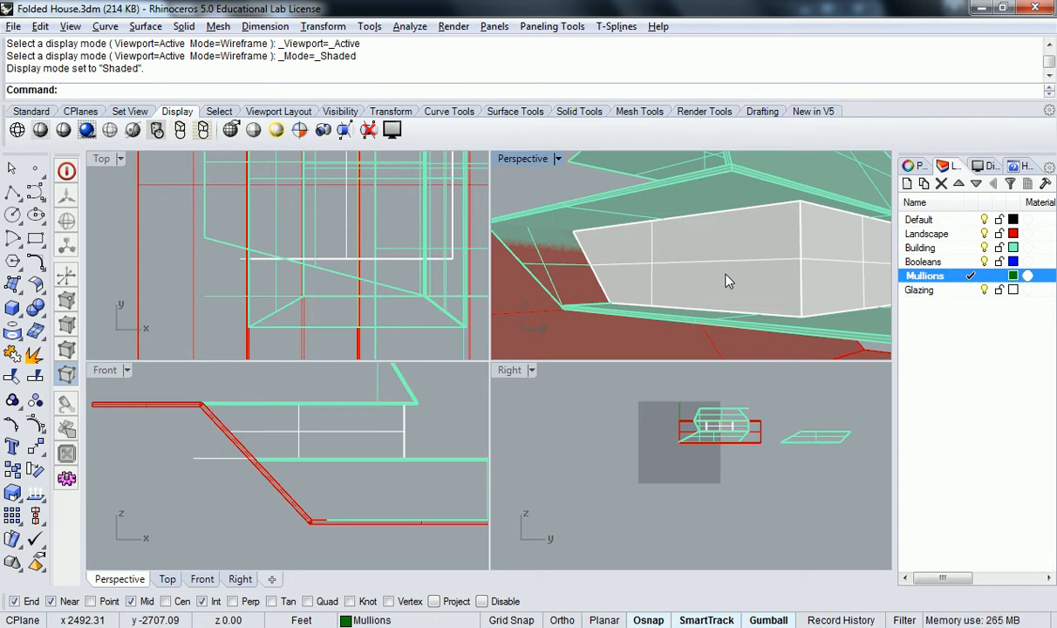
right_drag(726, 278, 781, 264)
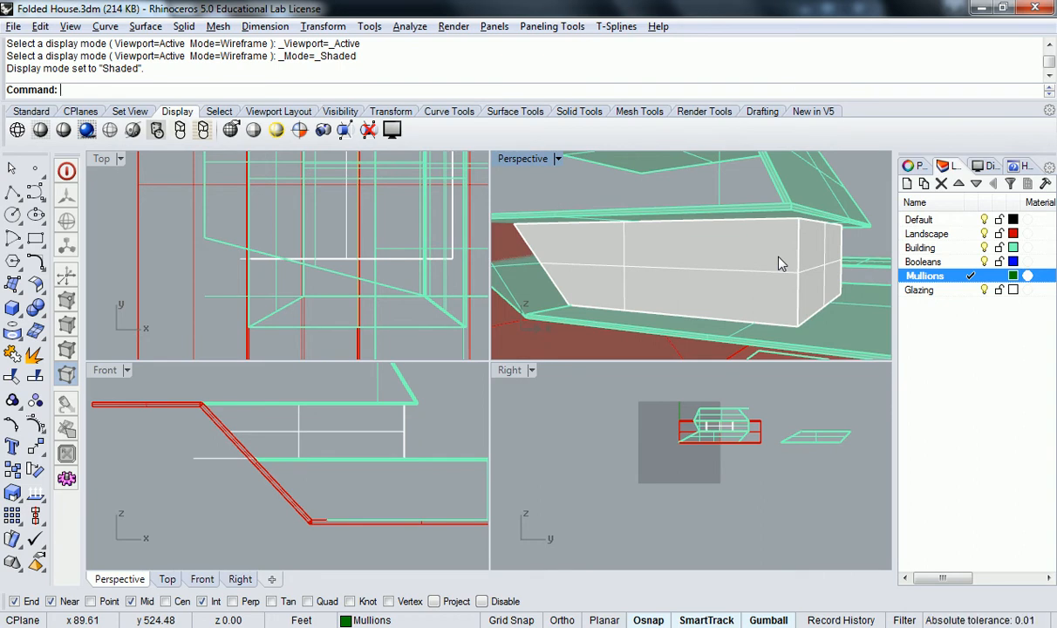
right_drag(779, 262, 720, 264)
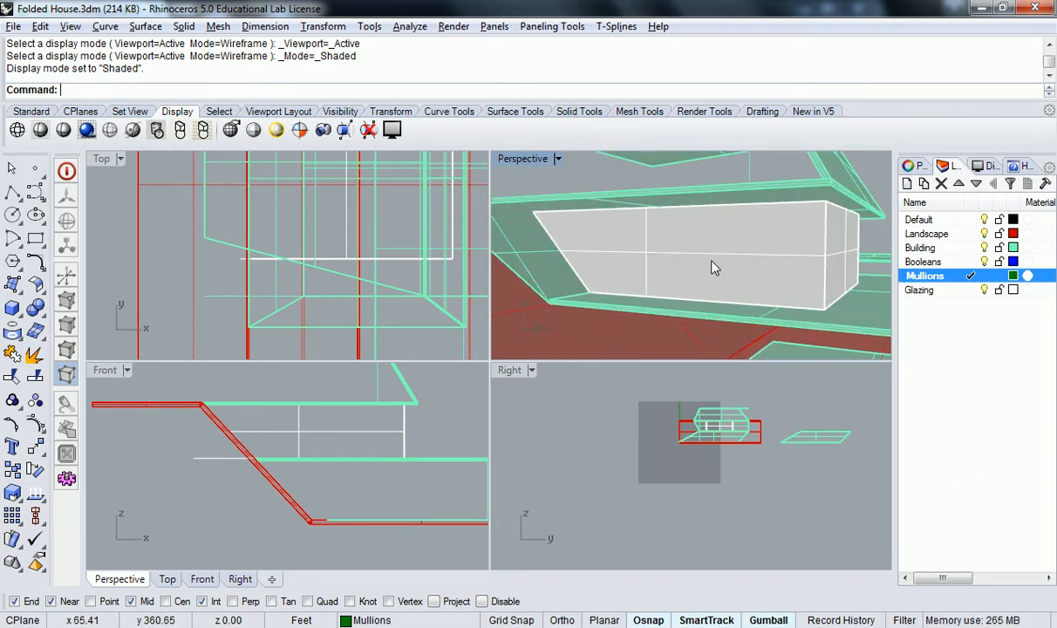
click(12, 193)
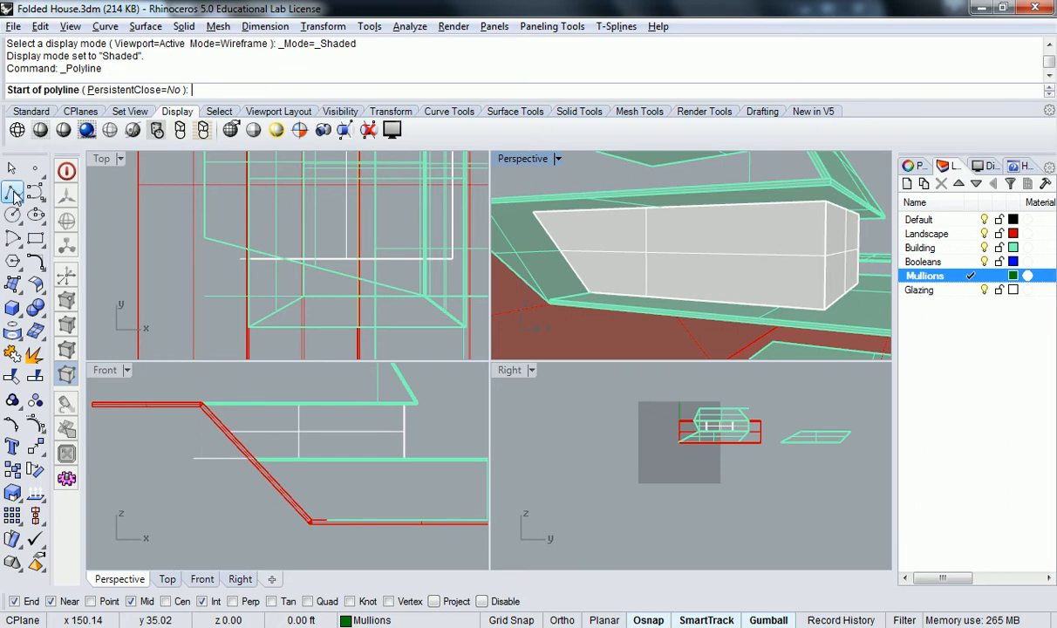
click(824, 306)
scroll(591, 284, up, 5)
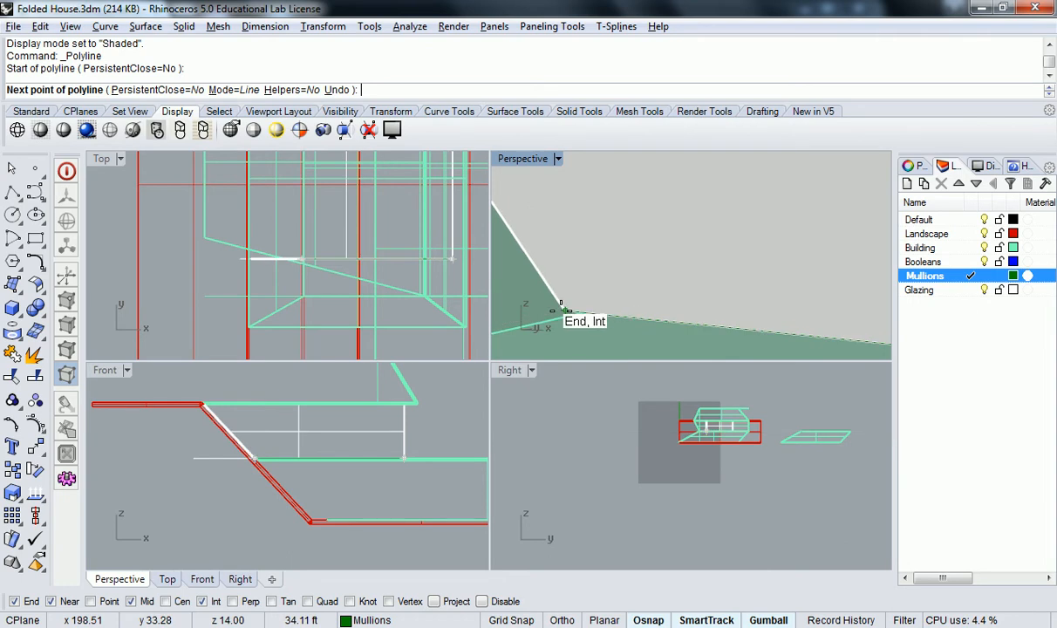
click(565, 310)
scroll(565, 309, down, 3)
shift+right_drag(571, 291, 661, 350)
right_drag(611, 223, 603, 202)
click(592, 225)
scroll(594, 225, down, 6)
mouse_move(775, 202)
shift+right_down()
mouse_move(705, 224)
mouse_move(768, 254)
mouse_move(778, 208)
shift+right_up()
scroll(757, 217, up, 6)
click(755, 215)
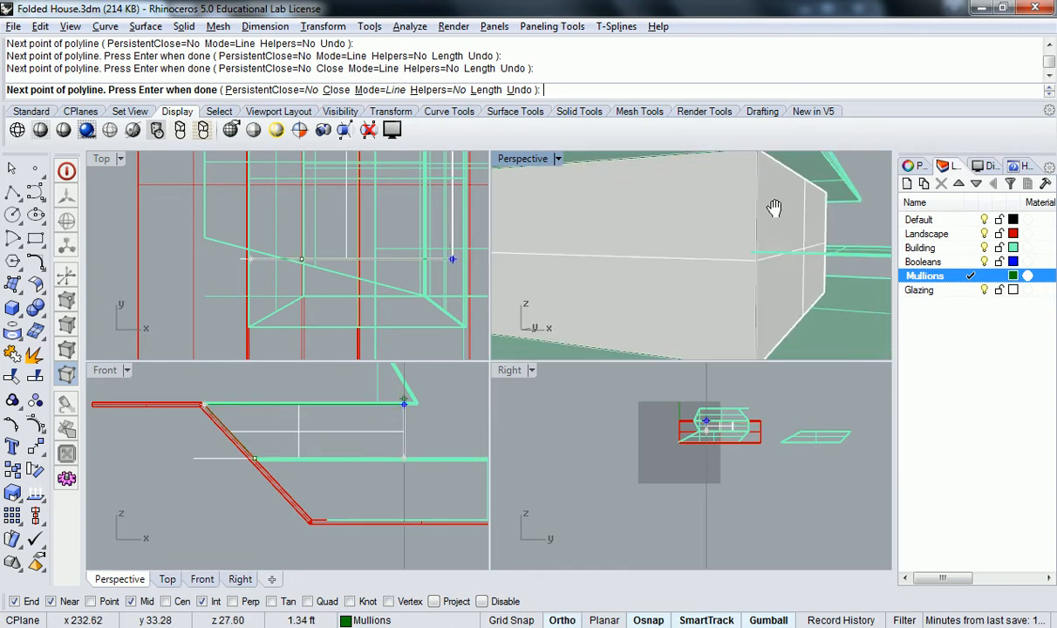
click(756, 343)
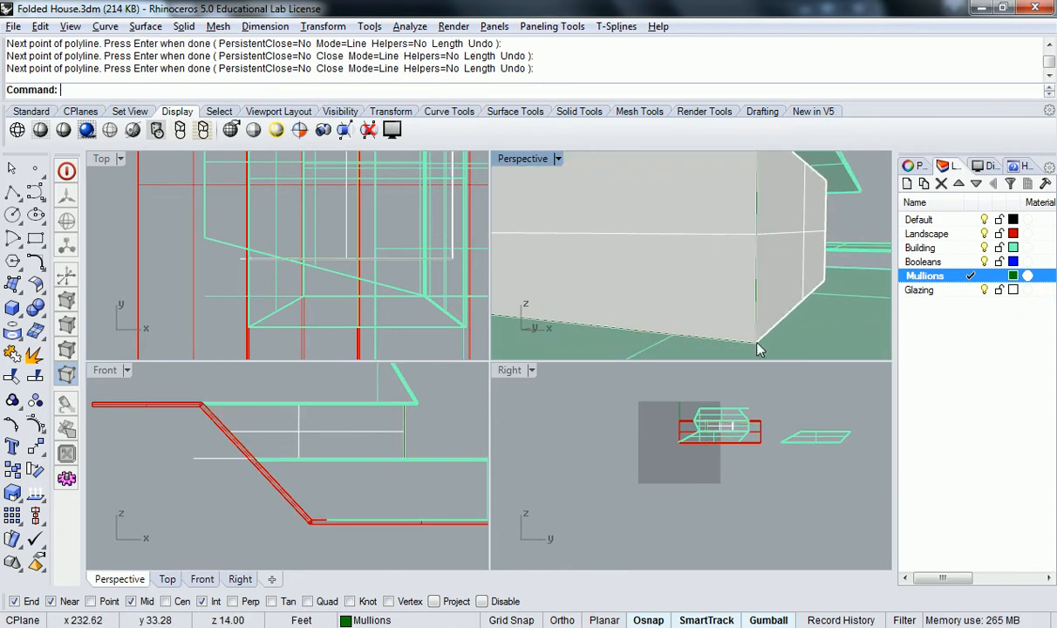
scroll(777, 266, down, 4)
mouse_move(777, 266)
right_down()
mouse_move(765, 262)
mouse_move(779, 260)
right_up()
scroll(769, 261, down, 5)
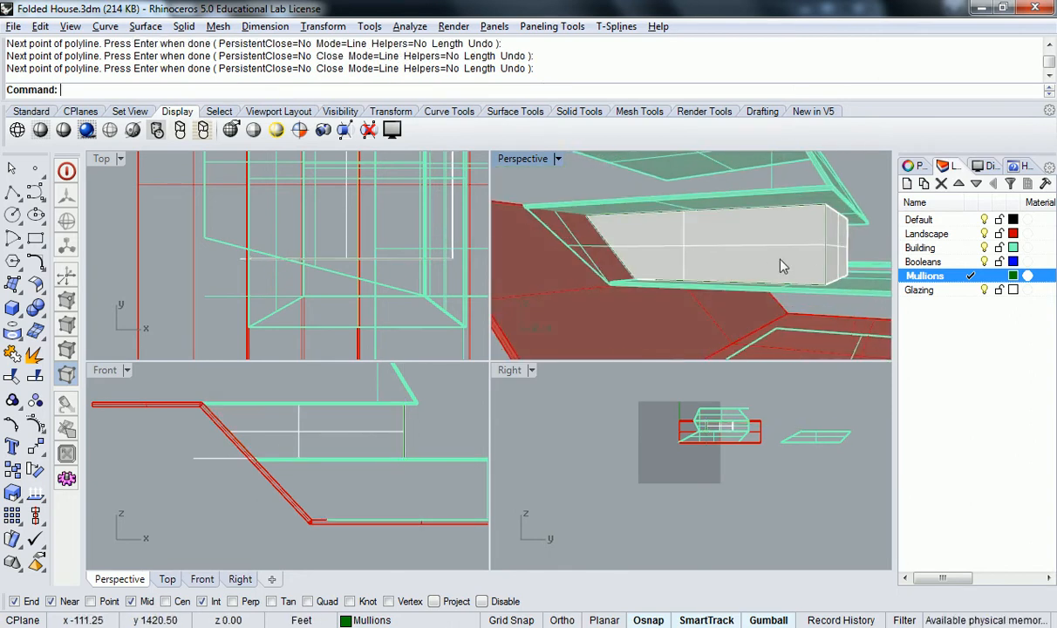
Create a closed pipe with a 5" radius along the glazing face's outline curve, without any additional radii.
scroll(826, 244, up, 6)
click(821, 234)
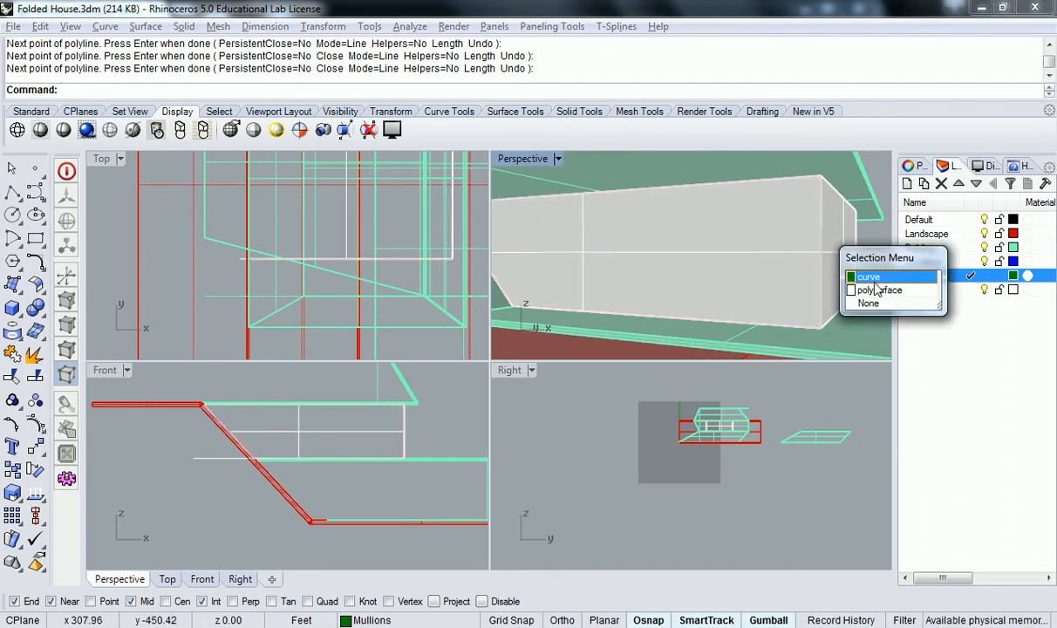
click(875, 278)
shift+right_drag(734, 251, 760, 258)
scroll(782, 248, down, 5)
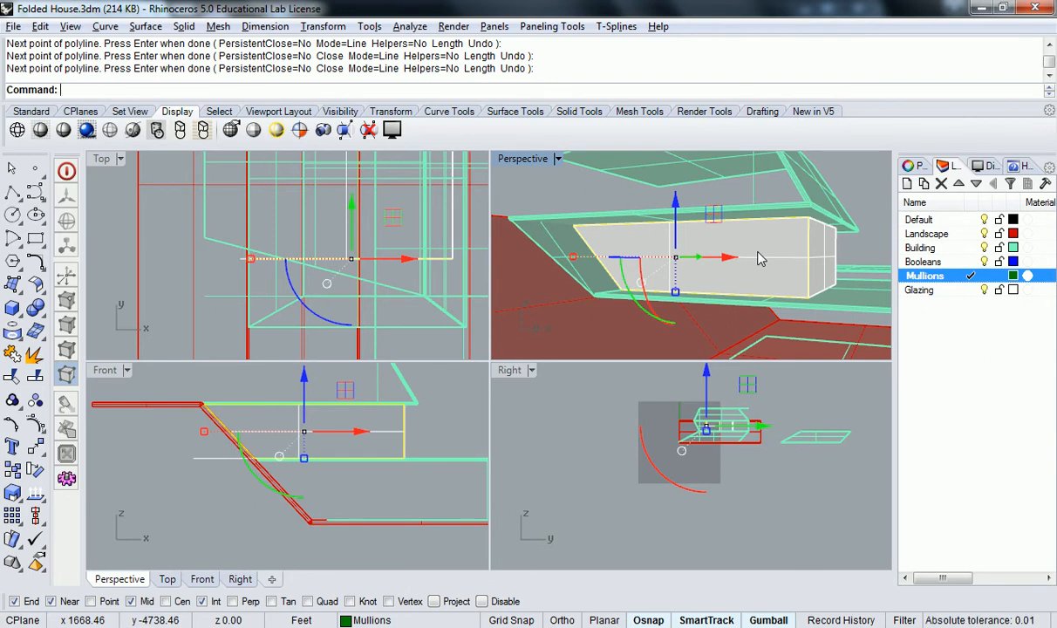
text(Pipe)
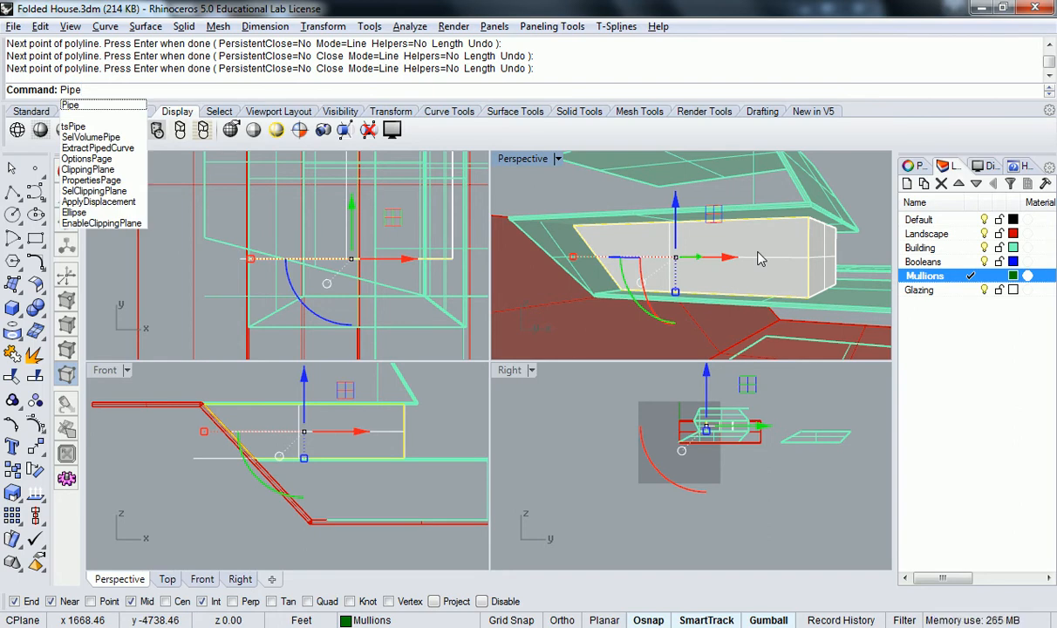
key(Return)
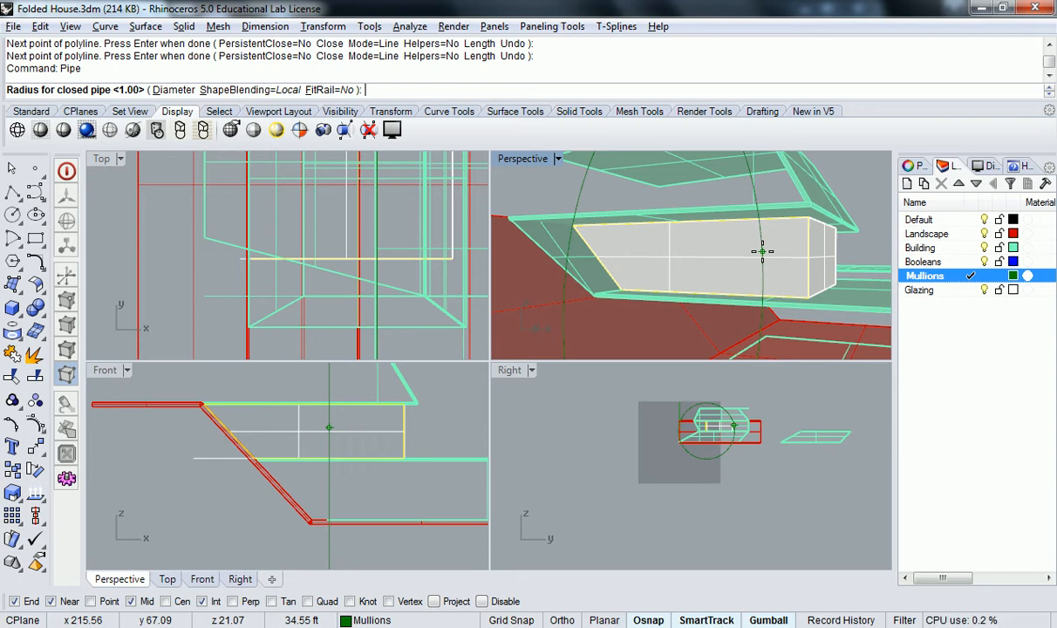
text(5")
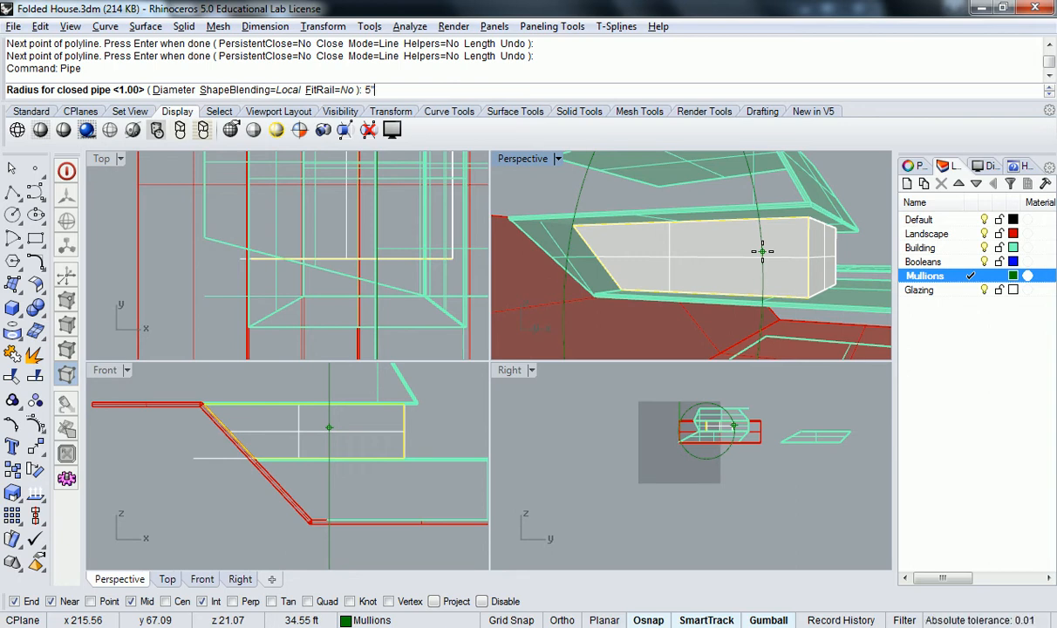
key(Return)
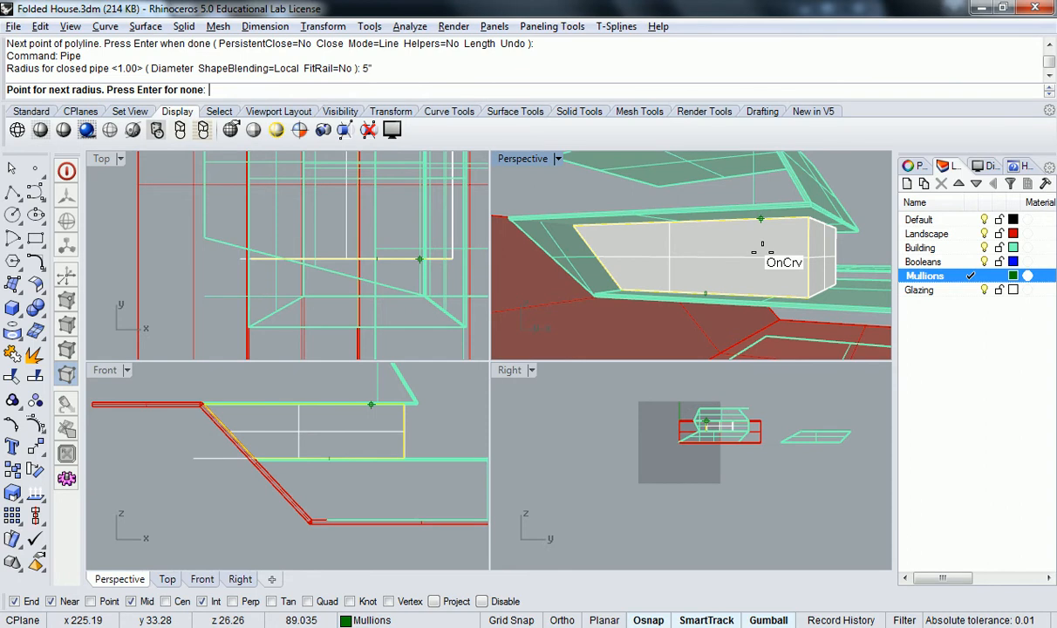
scroll(758, 239, up, 2)
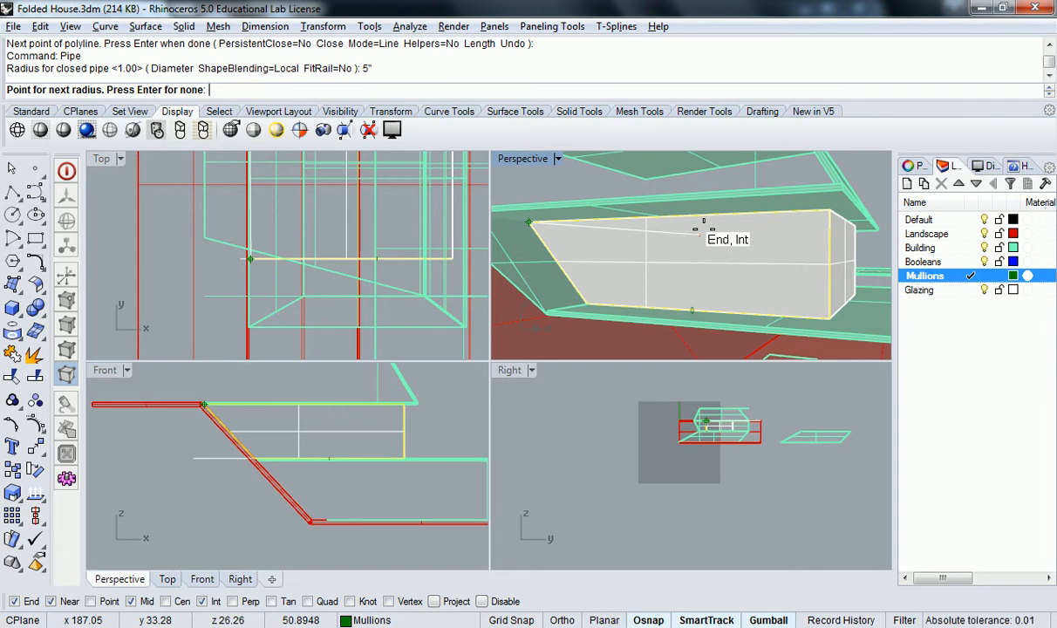
key(Return)
right_drag(833, 222, 753, 241)
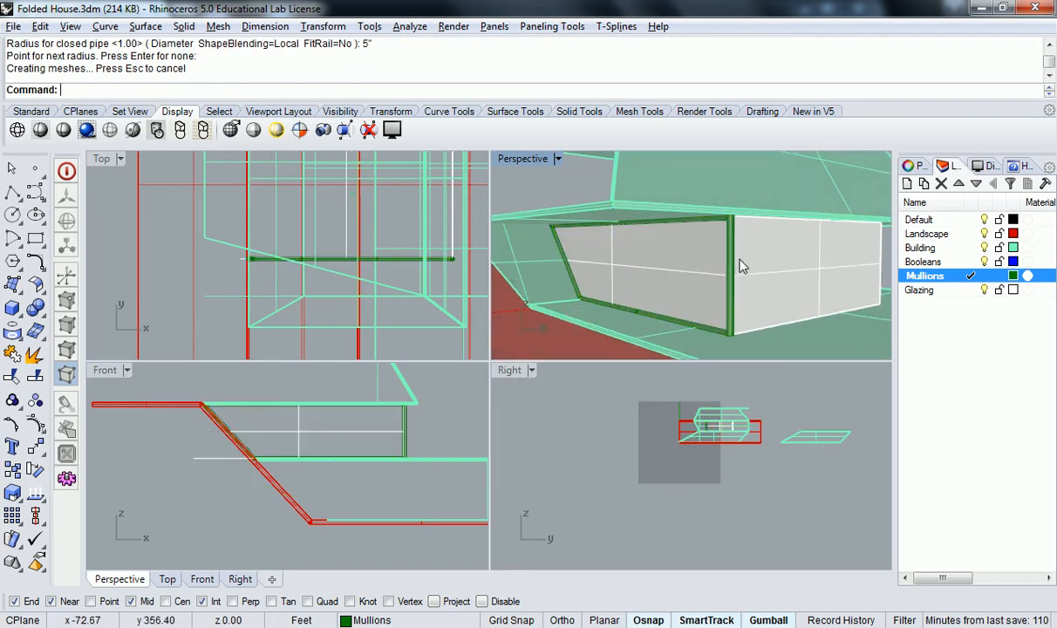
key(Escape)
Examine the piped mullion frame around the glazing face and the adjoining corner from several angles.
scroll(729, 275, up, 3)
scroll(680, 288, up, 1)
scroll(710, 268, up, 2)
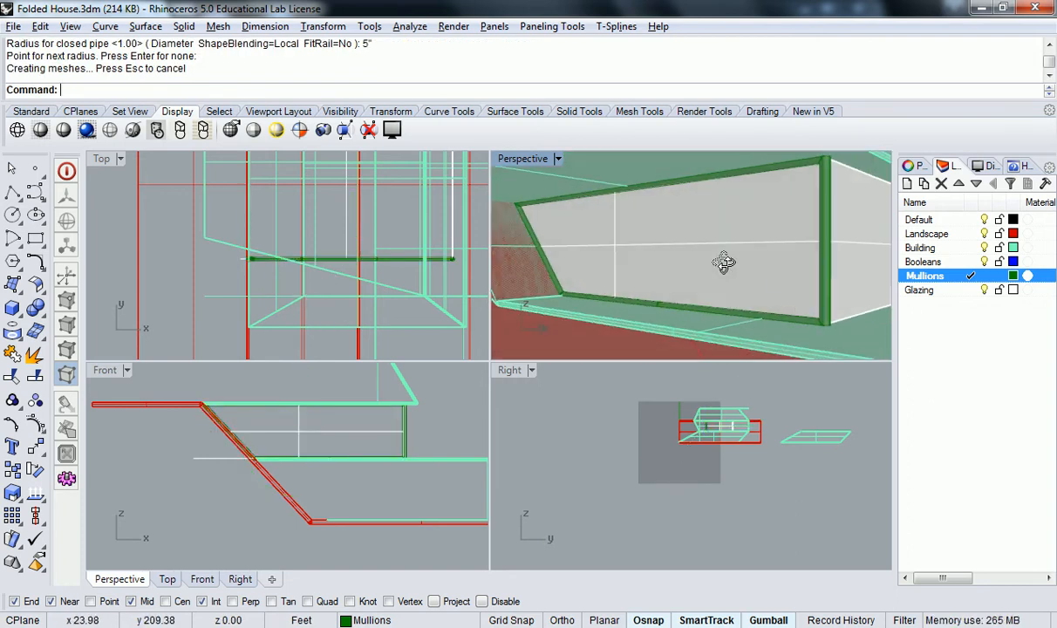
scroll(802, 288, up, 1)
right_drag(813, 286, 697, 286)
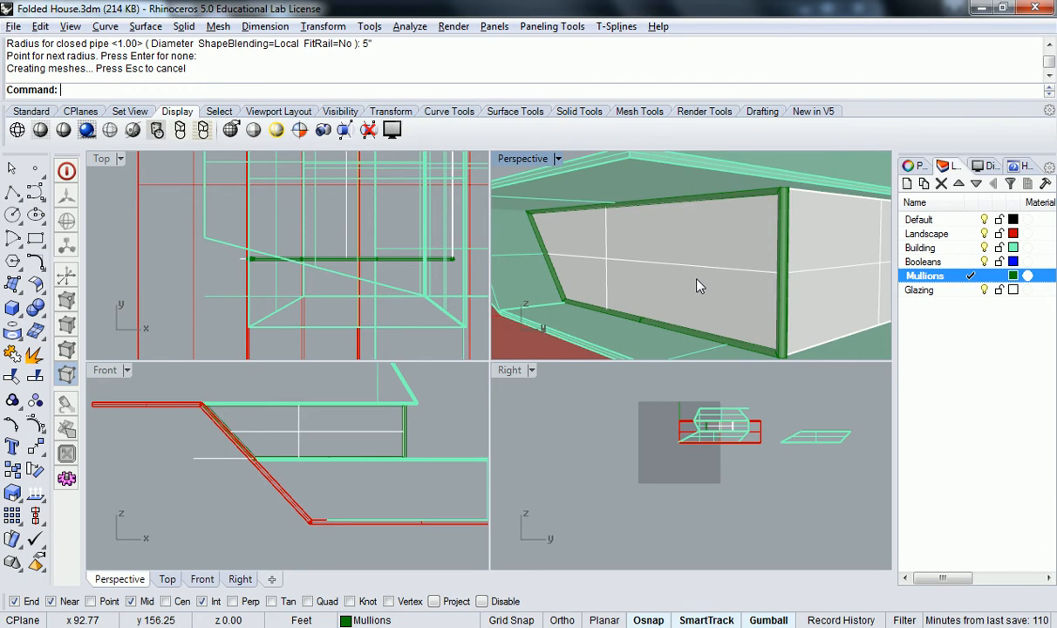
shift+right_drag(785, 255, 672, 254)
scroll(693, 258, down, 4)
scroll(642, 254, up, 5)
scroll(650, 258, down, 5)
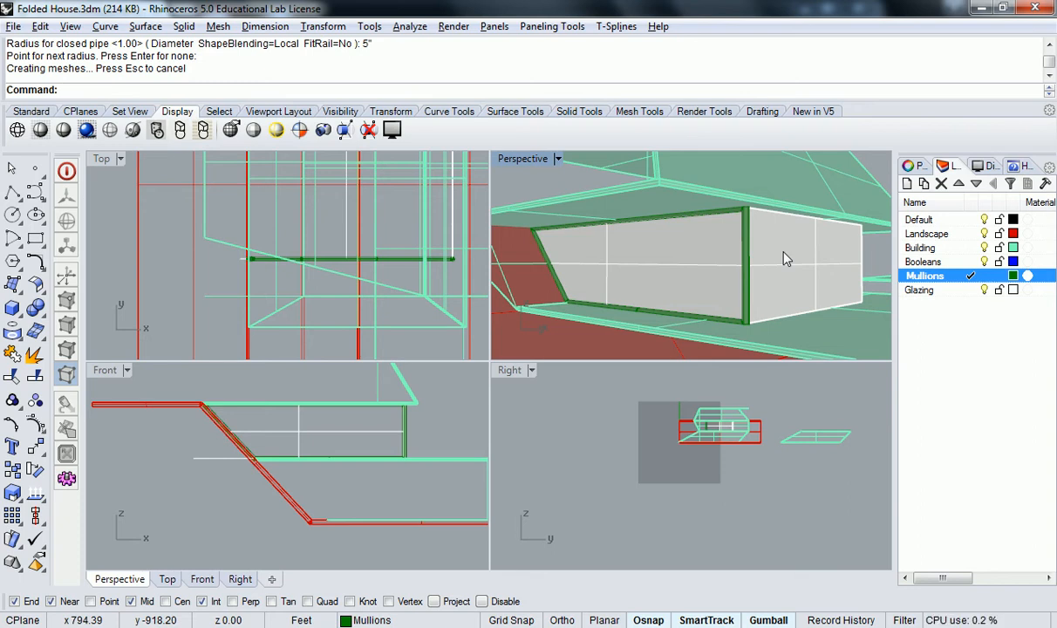
right_drag(763, 199, 780, 254)
scroll(689, 231, up, 4)
right_click(966, 277)
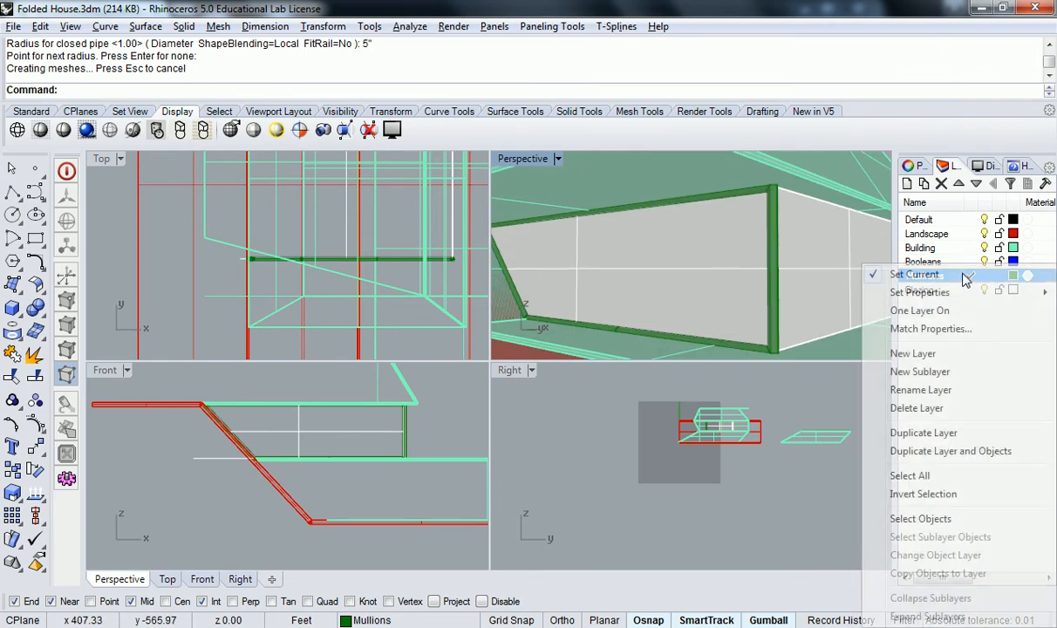
click(898, 275)
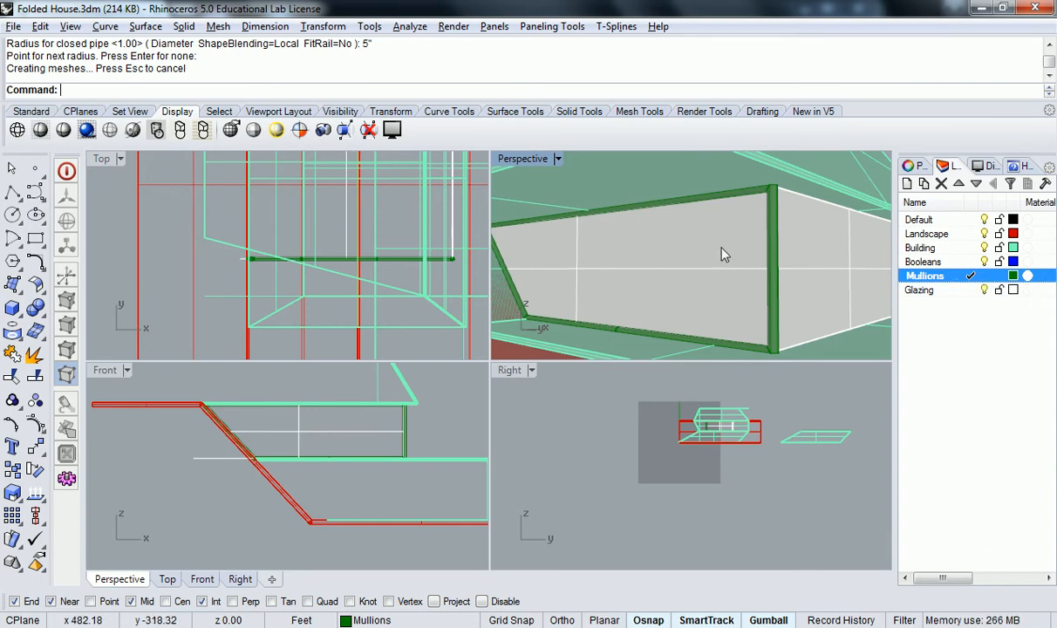
click(772, 237)
right_drag(780, 237, 765, 235)
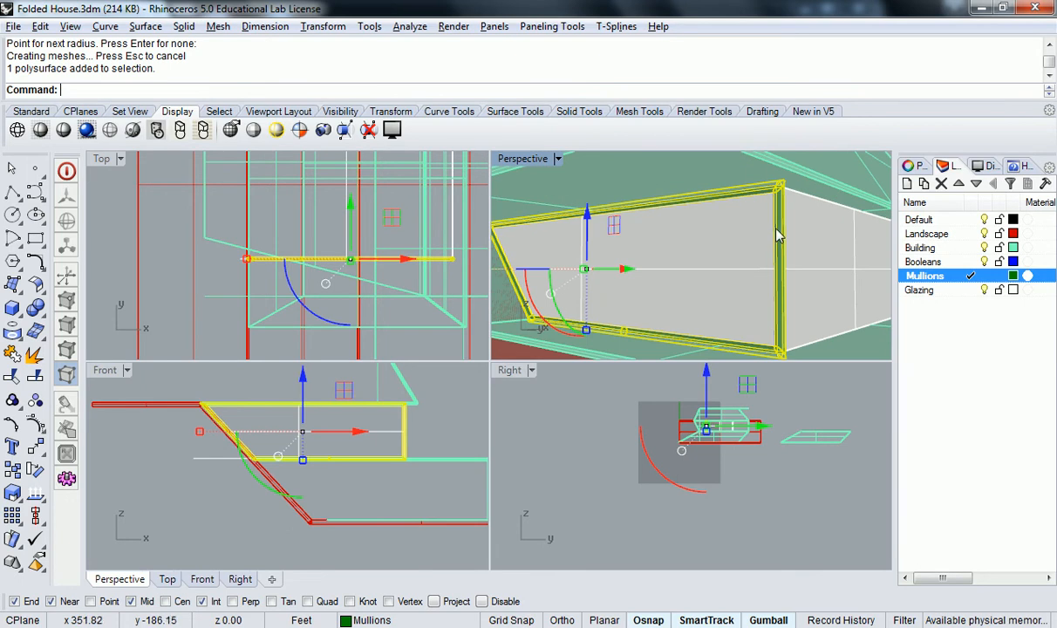
key(Escape)
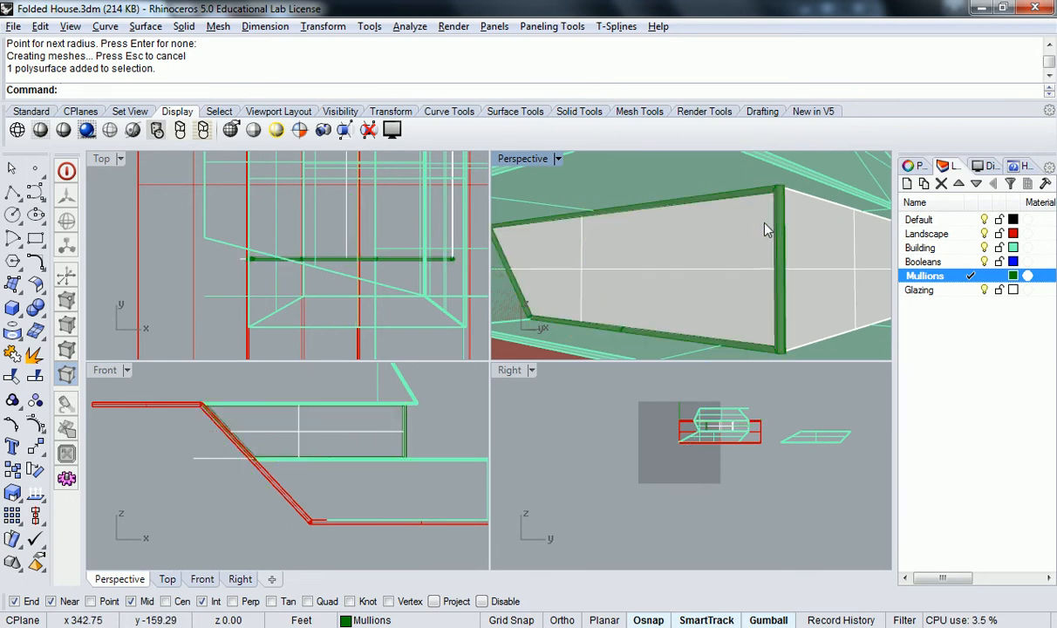
Make Glazing the current layer and switch the current layer back to Mullions.
click(956, 293)
click(969, 289)
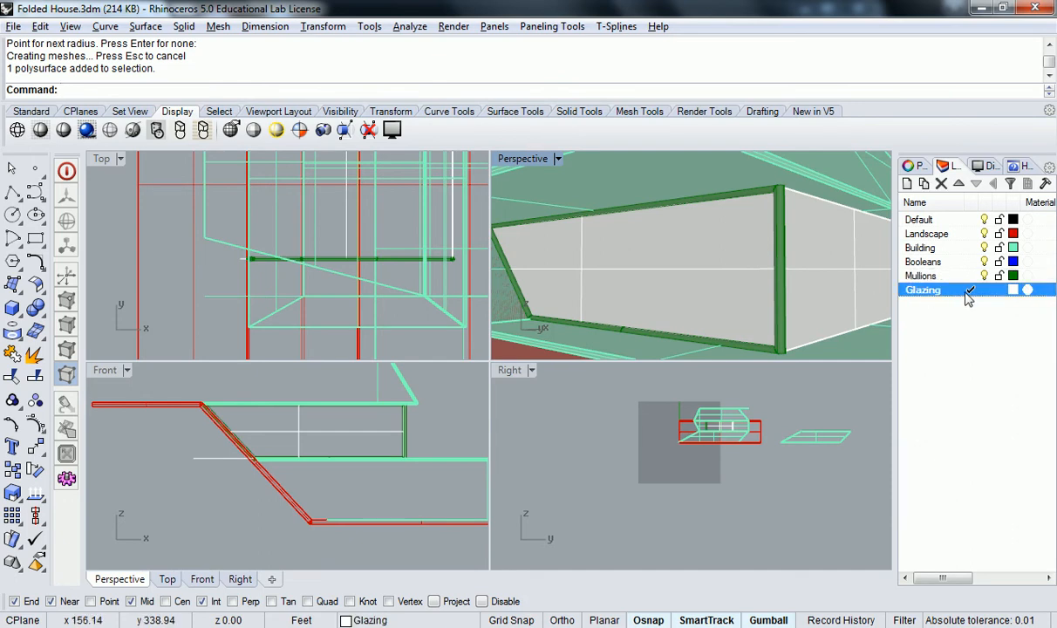
scroll(718, 181, up, 3)
scroll(758, 209, down, 3)
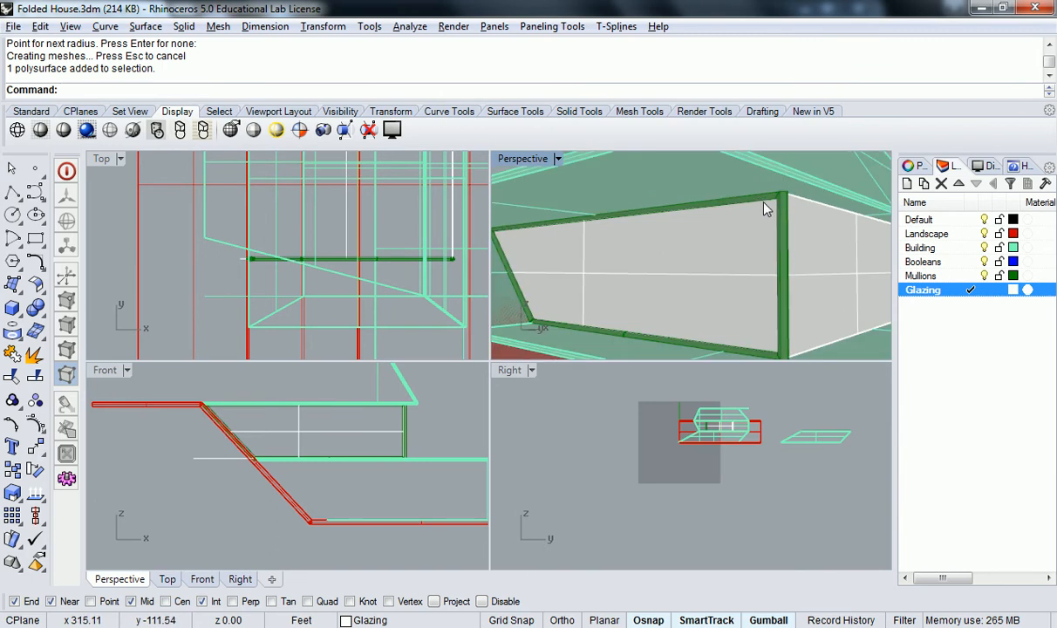
double_click(924, 276)
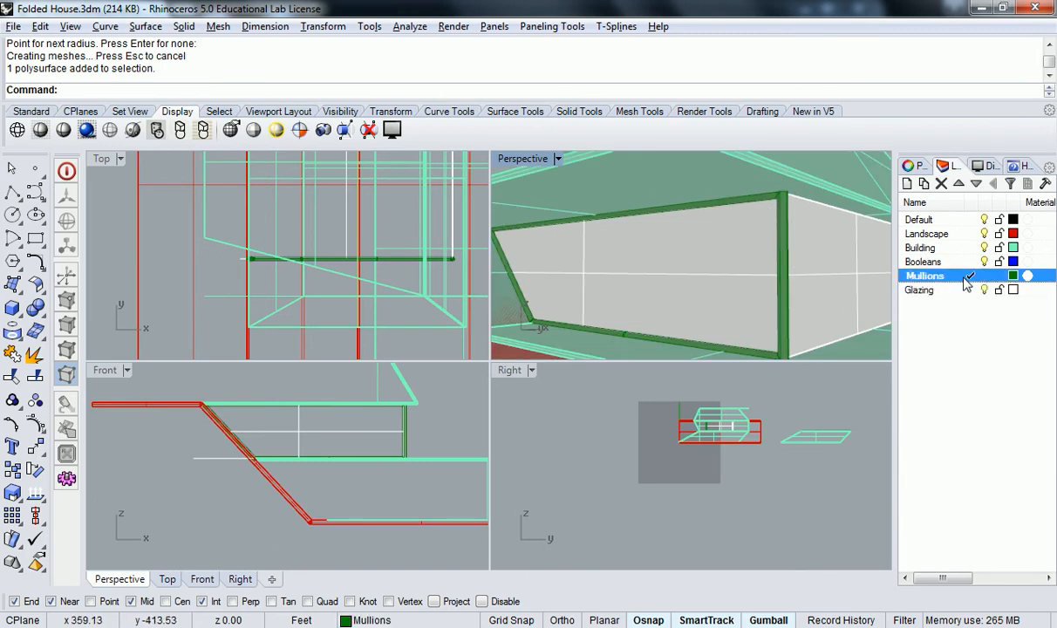
Switch the Perspective viewport to Wireframe display, select the outline curve inside the mullion pipe, and clear the selection.
click(16, 129)
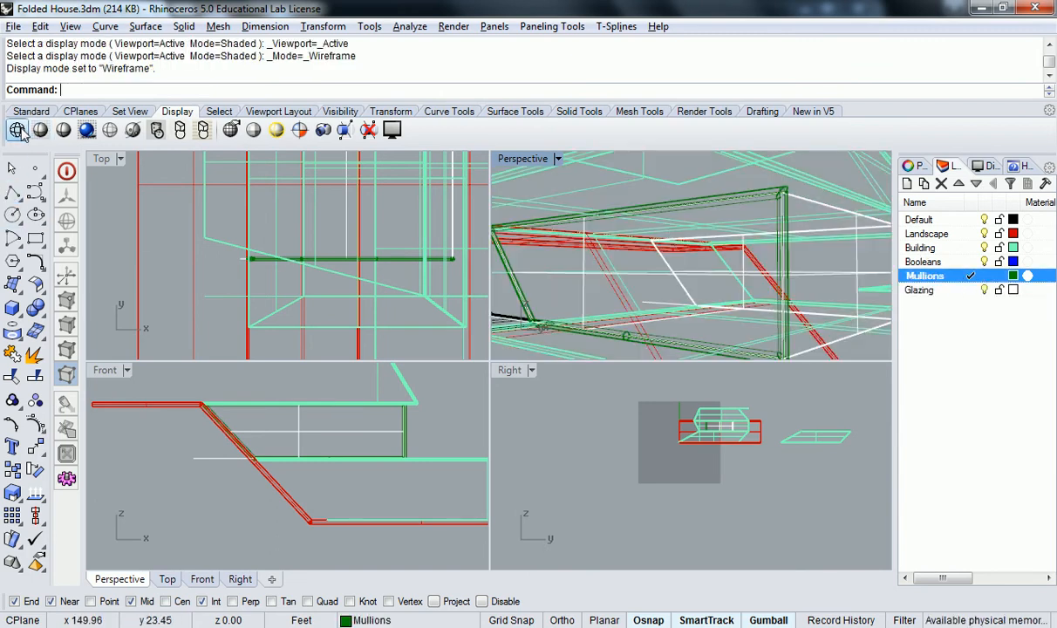
right_drag(766, 251, 752, 296)
scroll(751, 291, up, 3)
click(731, 274)
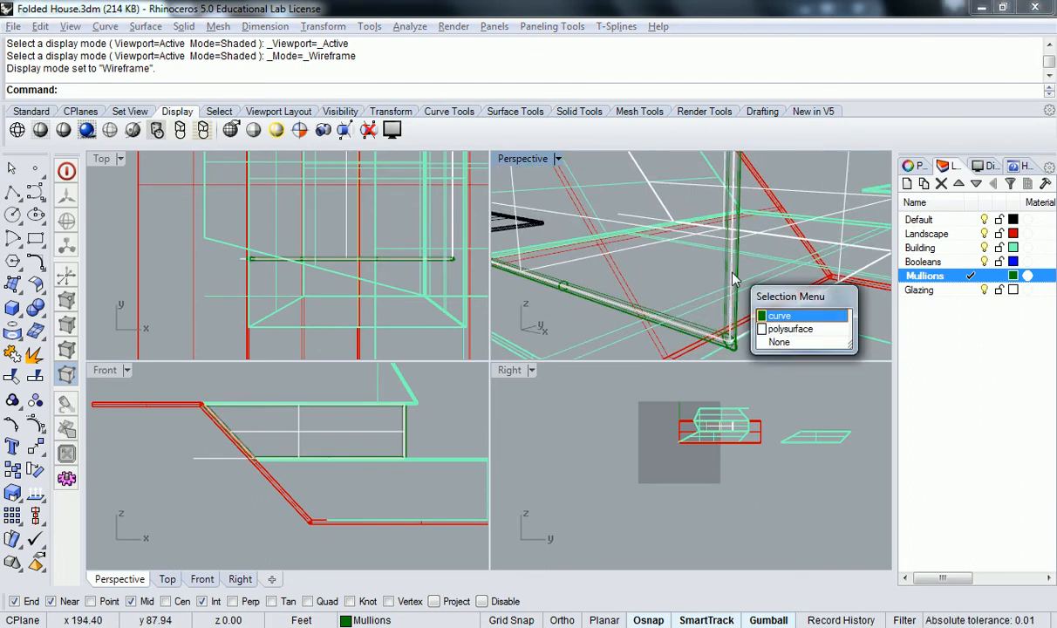
click(789, 328)
scroll(753, 274, down, 5)
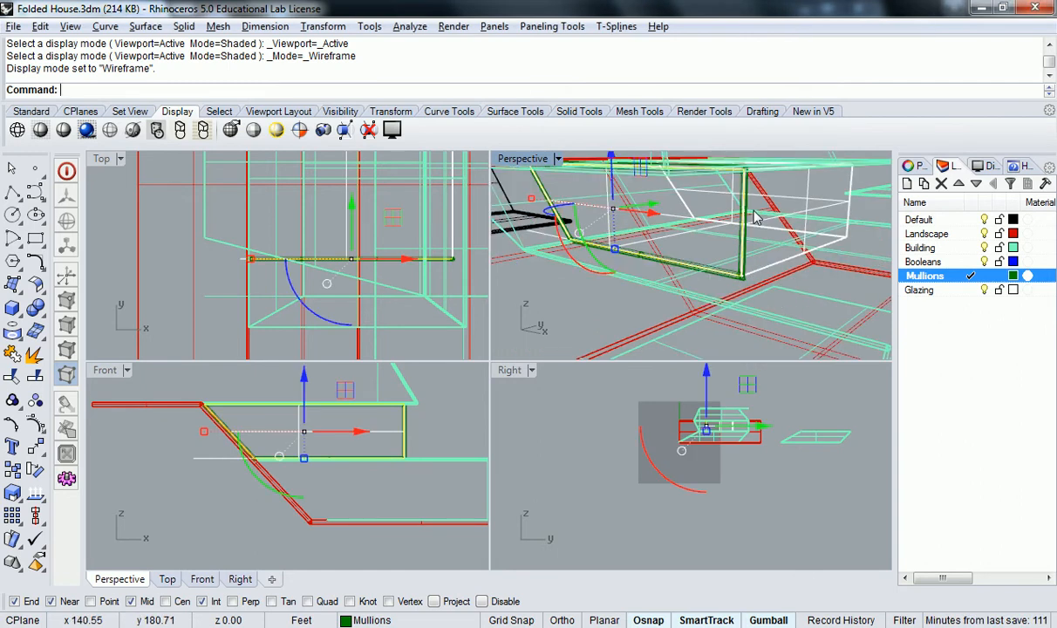
right_drag(755, 275, 759, 250)
click(758, 251)
Draw a vertical line inside the corner mullion pipe, from the glazing face's upper corner endpoint to its lower corner endpoint.
scroll(753, 253, up, 5)
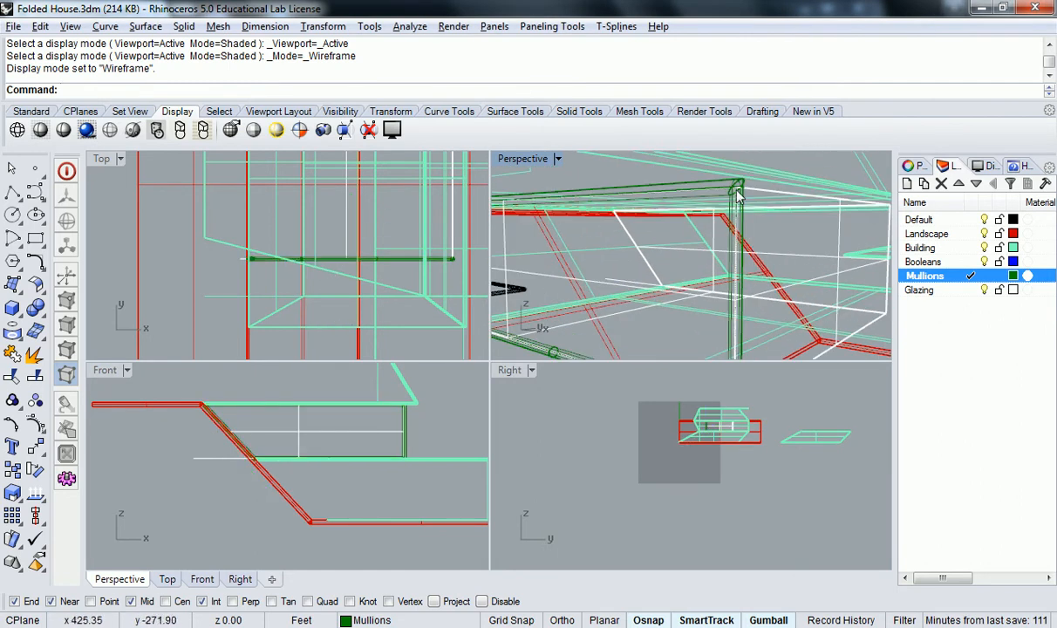
scroll(738, 195, up, 7)
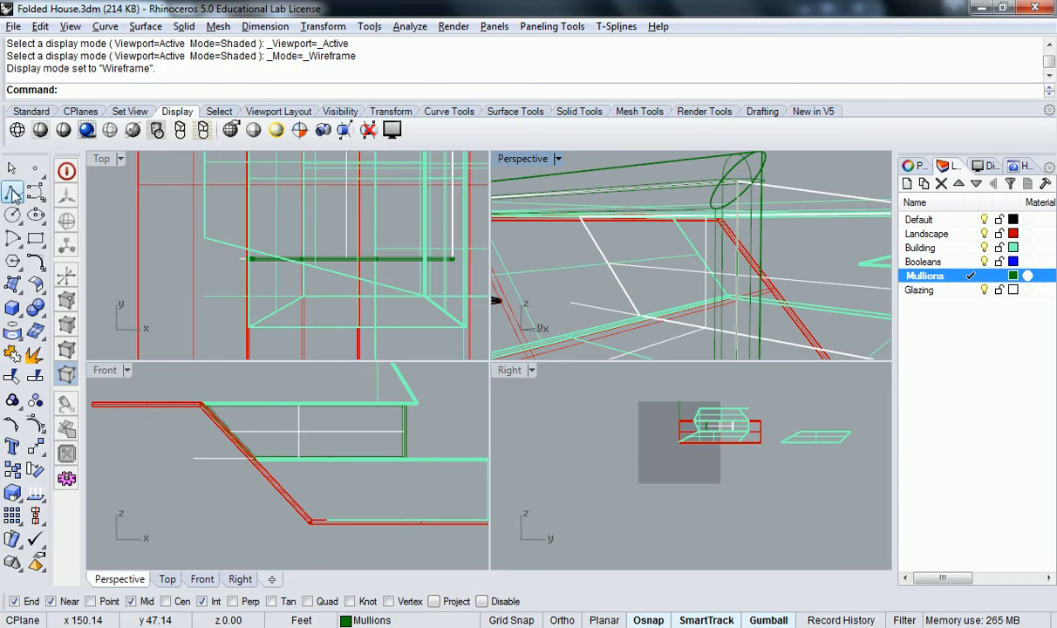
text(line)
key(Return)
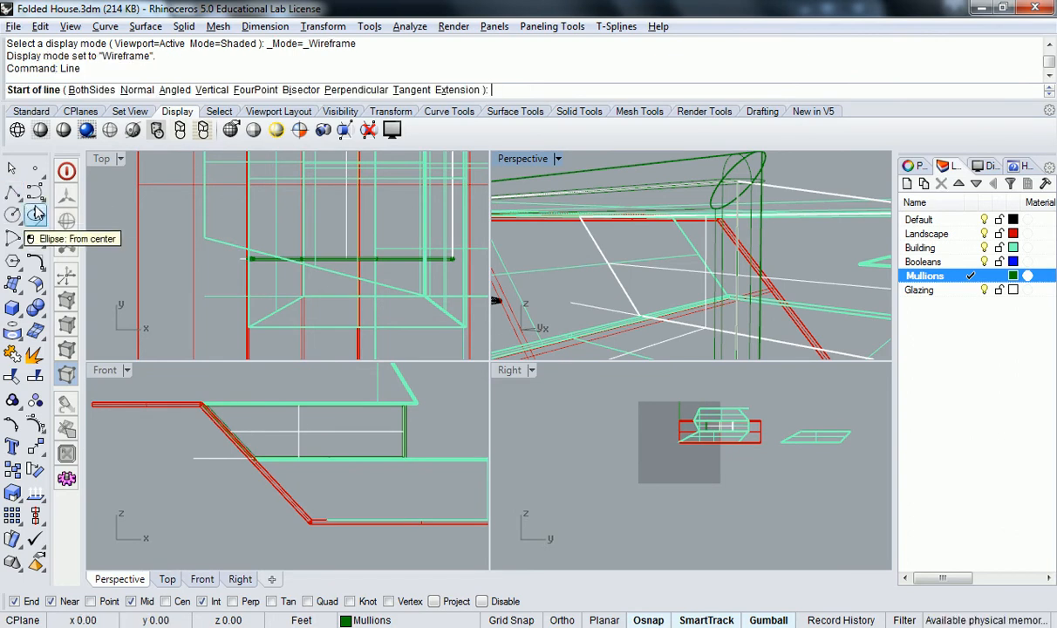
scroll(738, 178, up, 2)
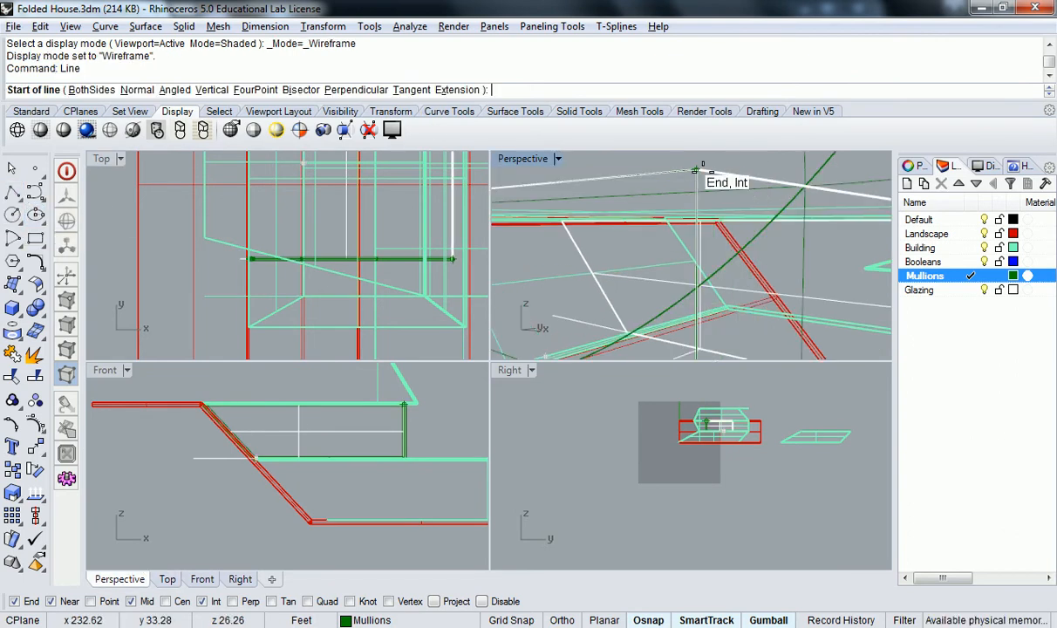
click(698, 172)
scroll(704, 183, down, 6)
scroll(722, 249, up, 7)
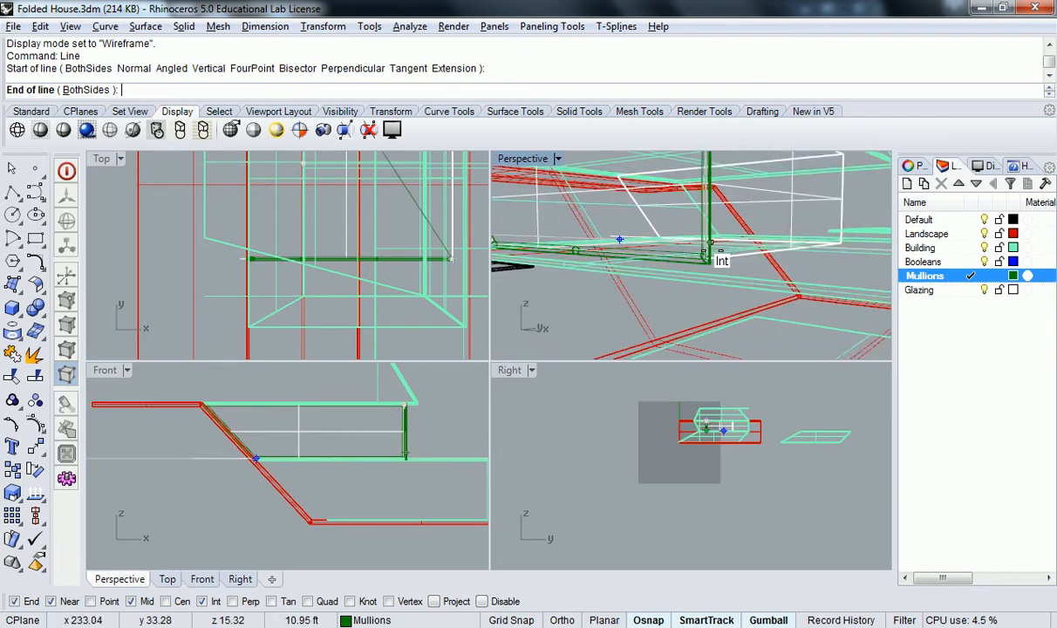
right_drag(719, 251, 732, 261)
scroll(750, 295, up, 3)
scroll(706, 207, up, 1)
scroll(691, 207, up, 2)
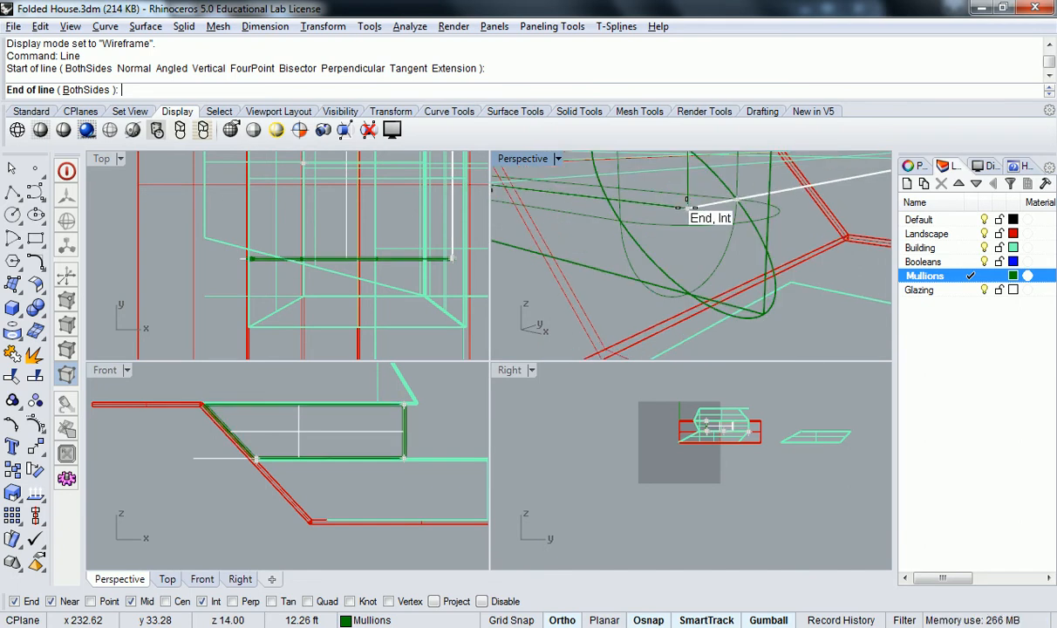
click(687, 207)
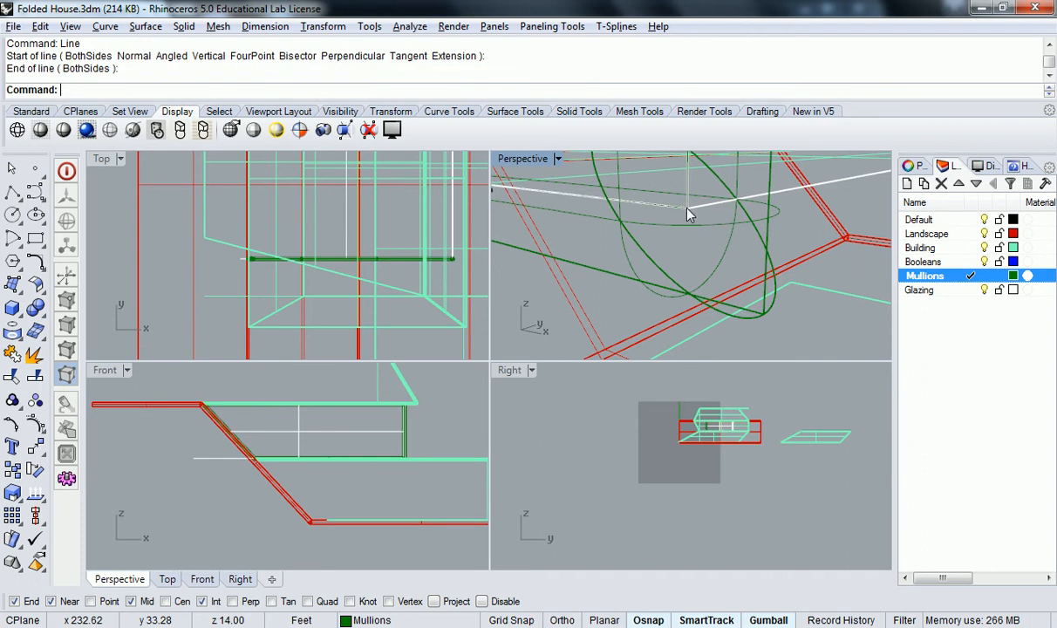
Select only the new vertical line at the glazing corner from the overlapping curves and polysurface.
scroll(650, 196, up, 2)
scroll(691, 188, up, 2)
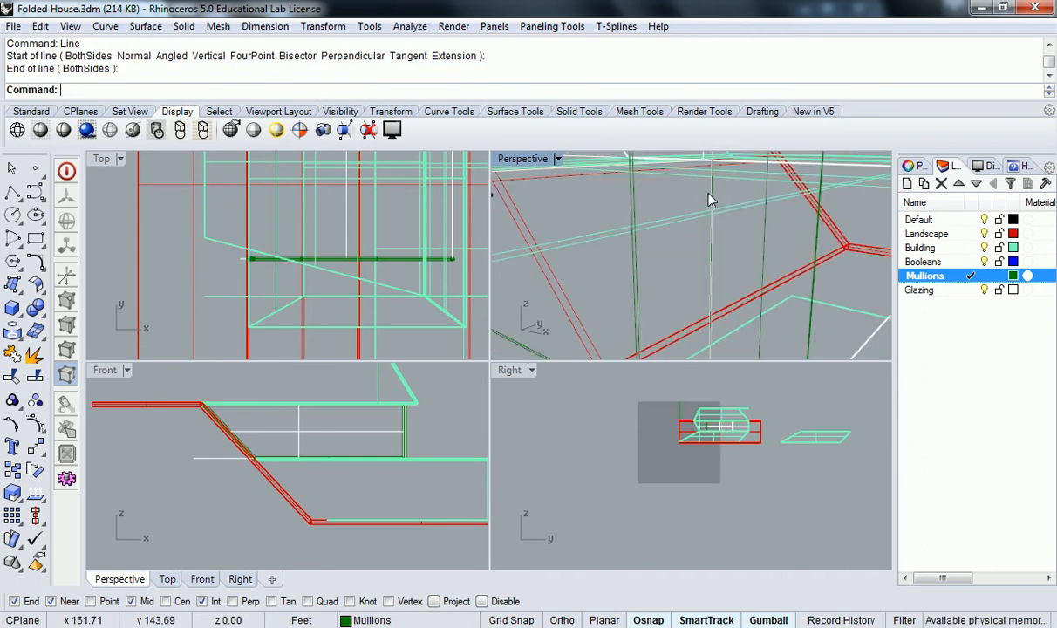
click(670, 182)
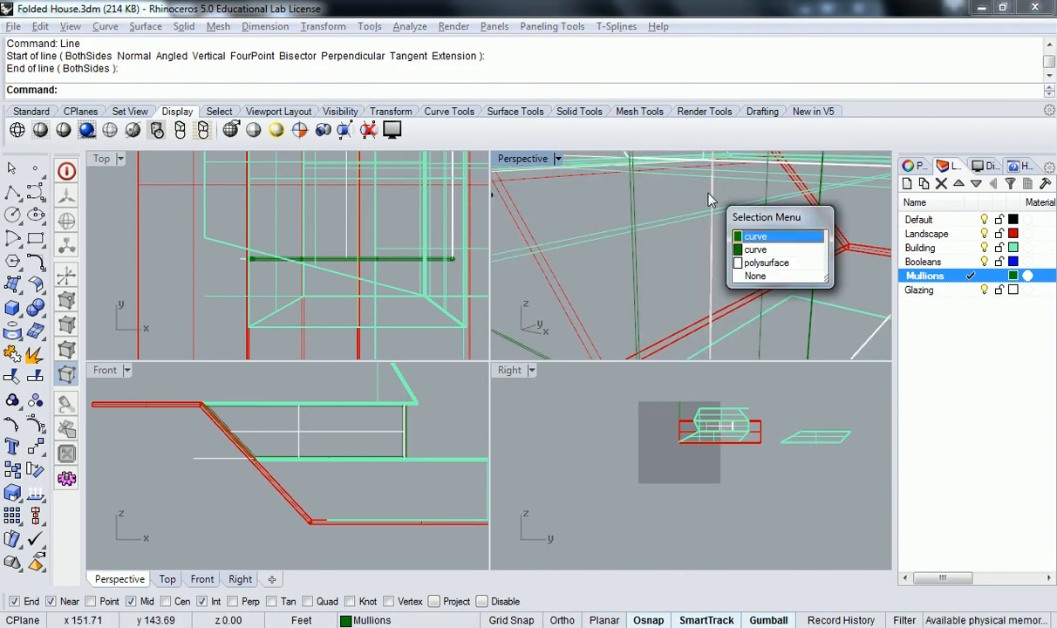
click(767, 251)
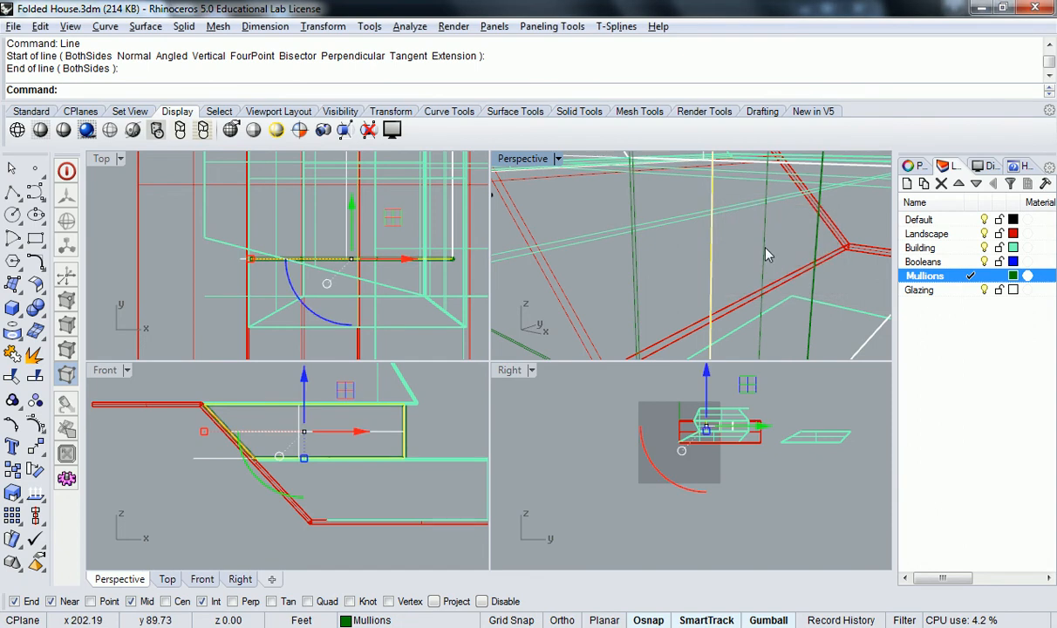
key(Escape)
click(759, 295)
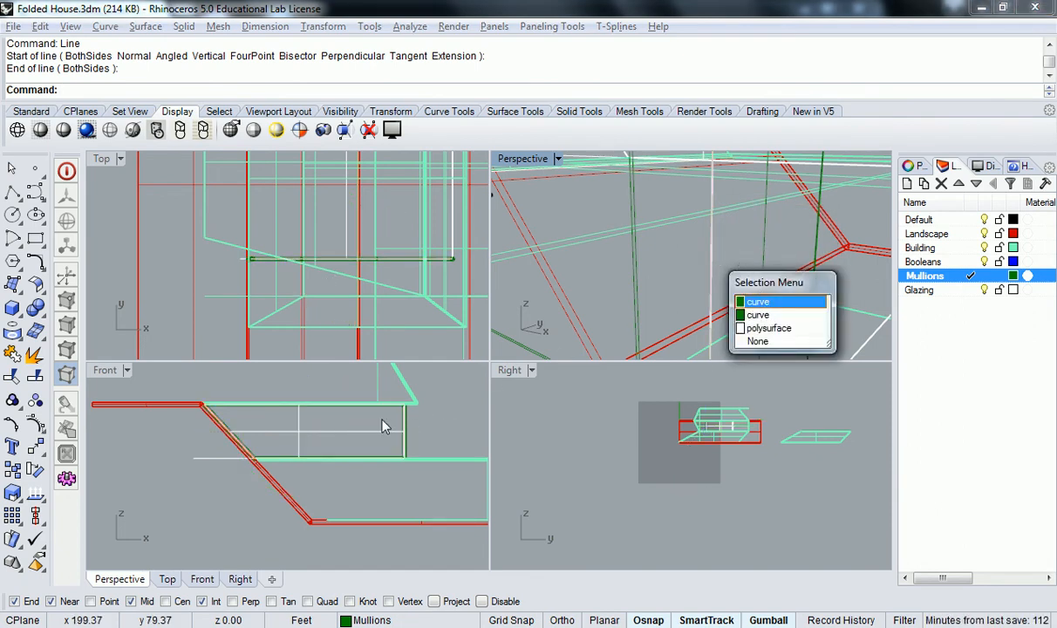
click(406, 427)
click(731, 271)
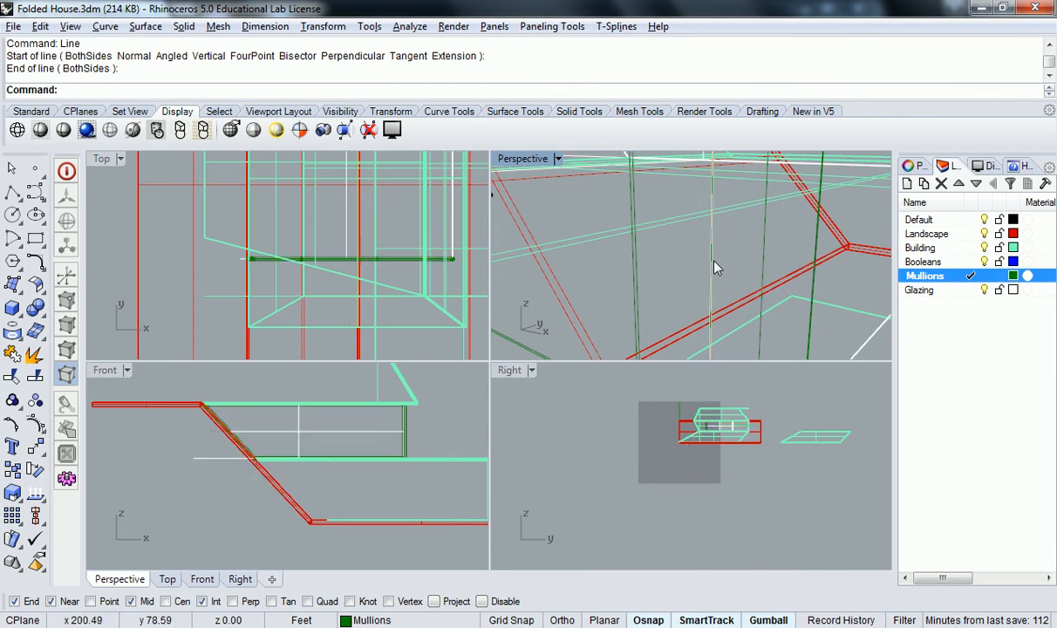
click(714, 268)
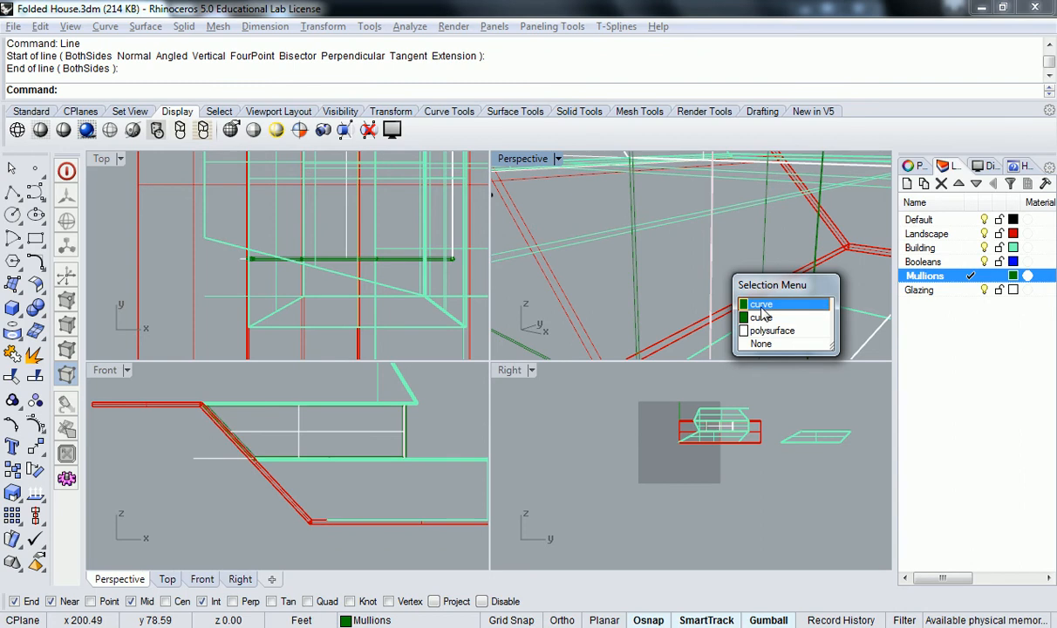
click(761, 305)
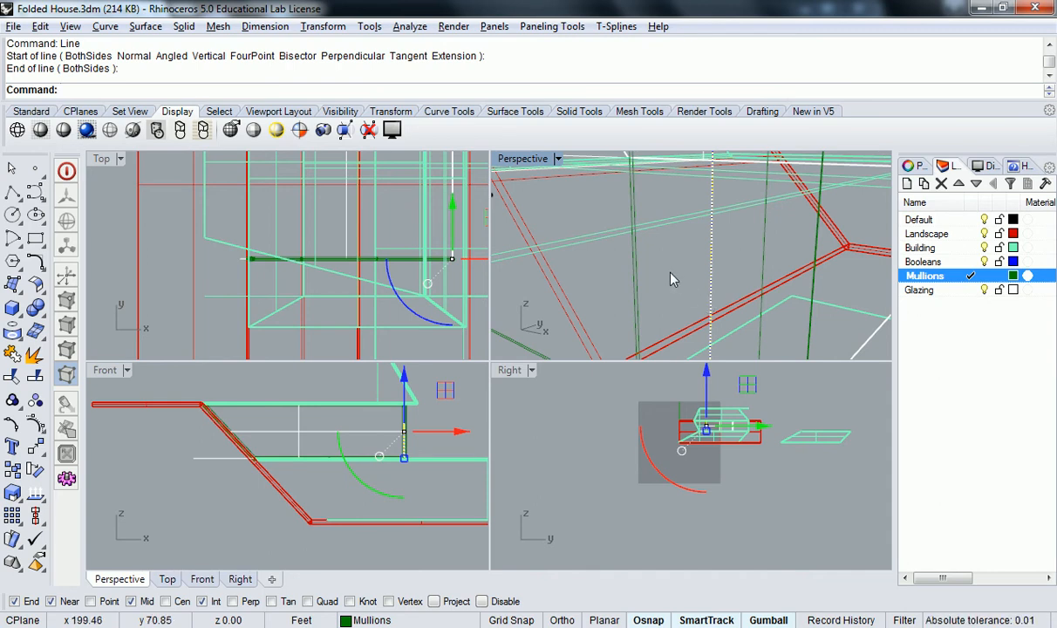
Move the vertical line -4' along the x axis twice in the Top viewport, toward the slanted end of the glazing.
scroll(698, 287, down, 5)
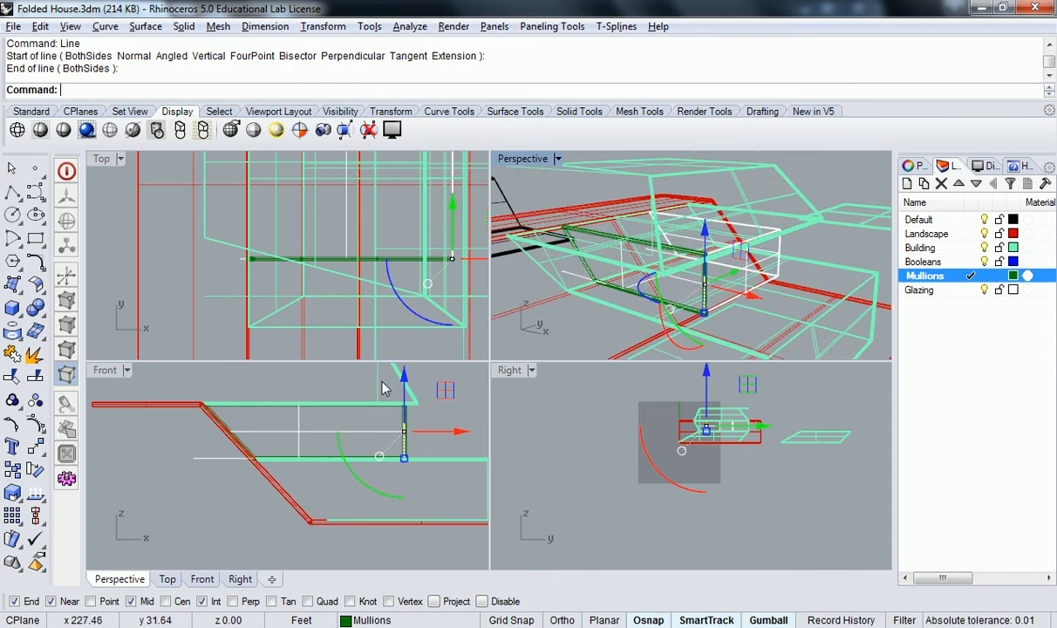
right_drag(391, 227, 316, 221)
scroll(346, 250, up, 4)
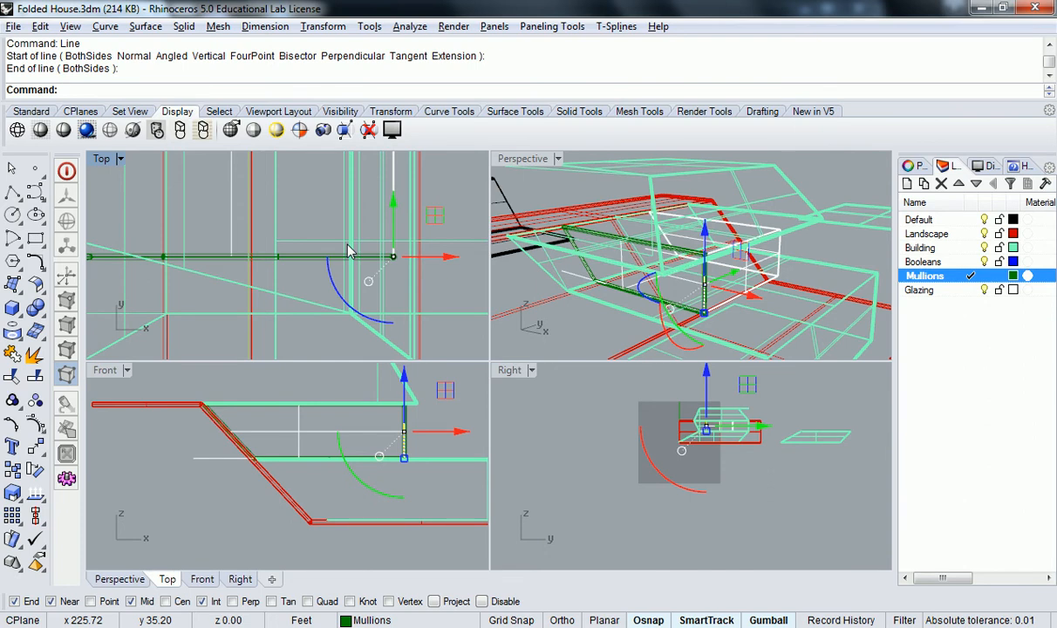
right_drag(476, 277, 363, 263)
click(366, 250)
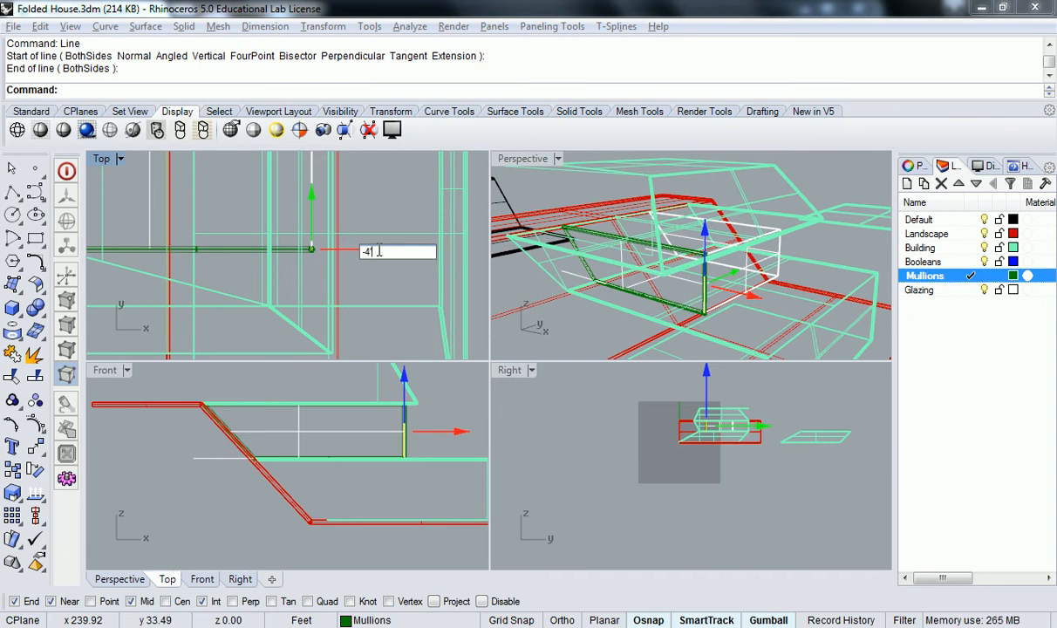
key(Return)
right_drag(332, 262, 375, 266)
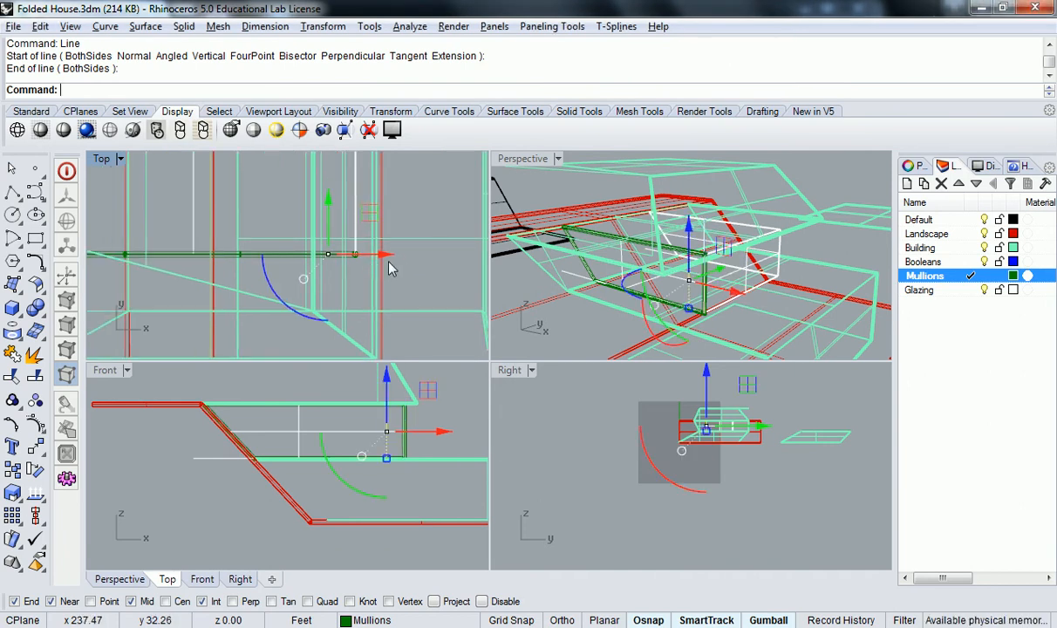
click(384, 255)
key(Return)
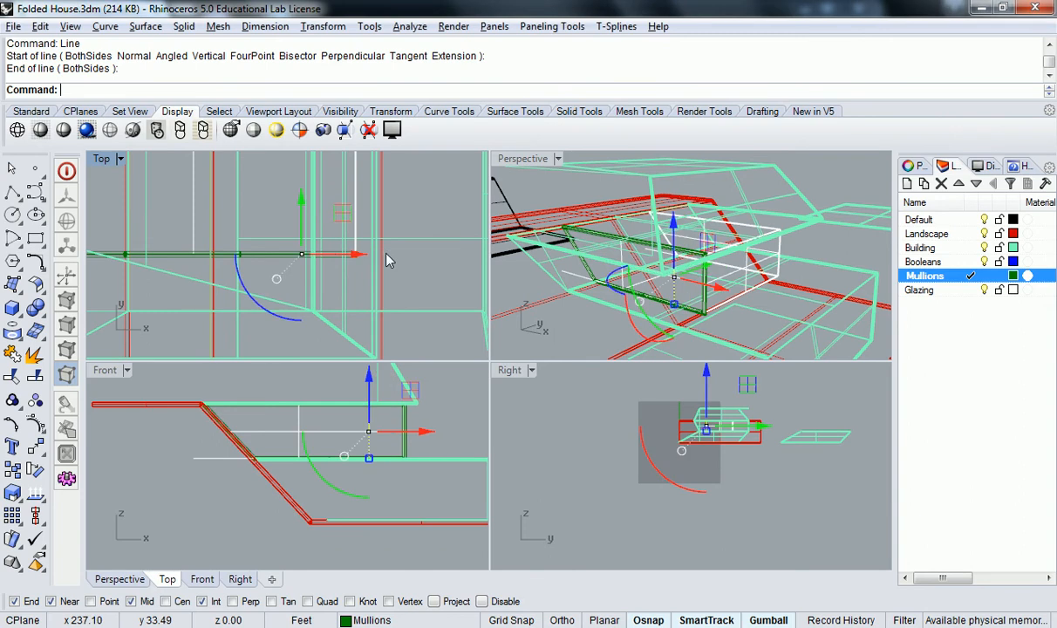
Set the Perspective viewport to Shaded display and select the moved vertical line on the glazing face.
right_drag(635, 301, 718, 260)
click(683, 243)
scroll(676, 240, up, 2)
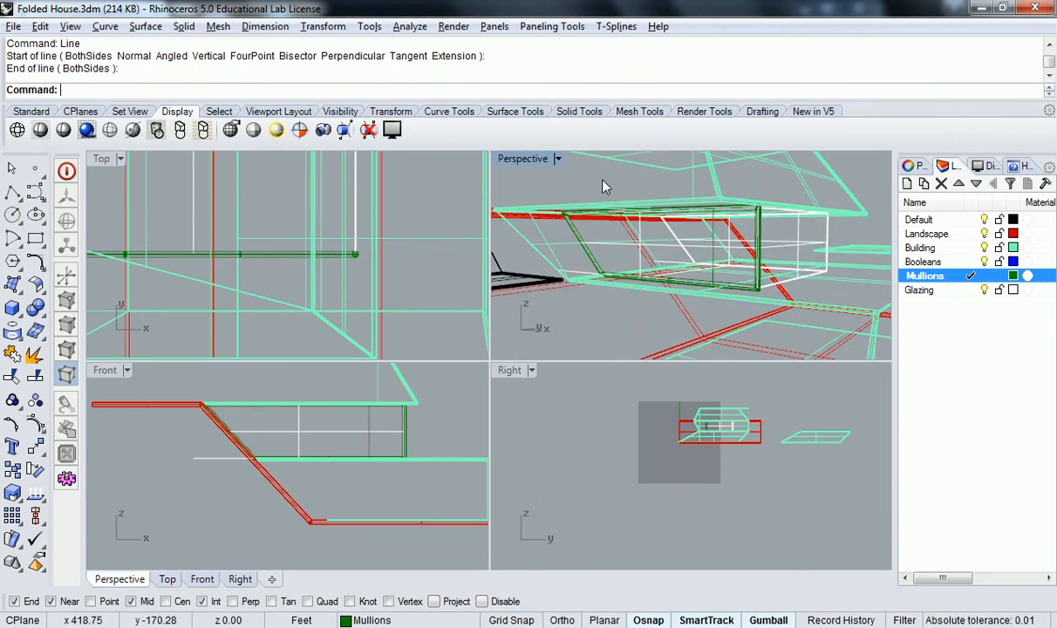
click(40, 129)
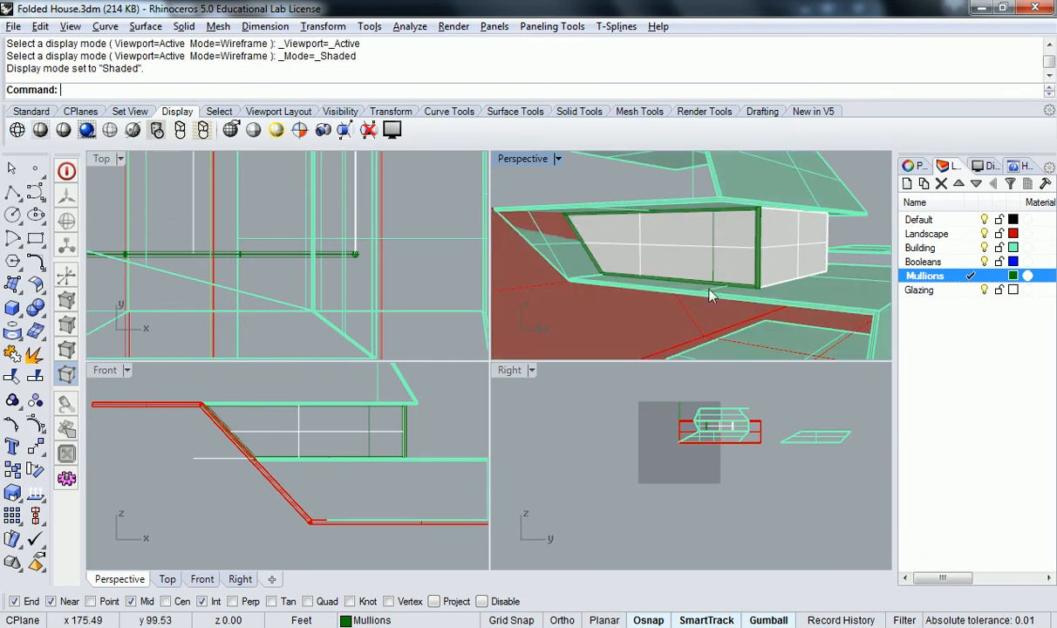
scroll(715, 235, up, 3)
click(708, 238)
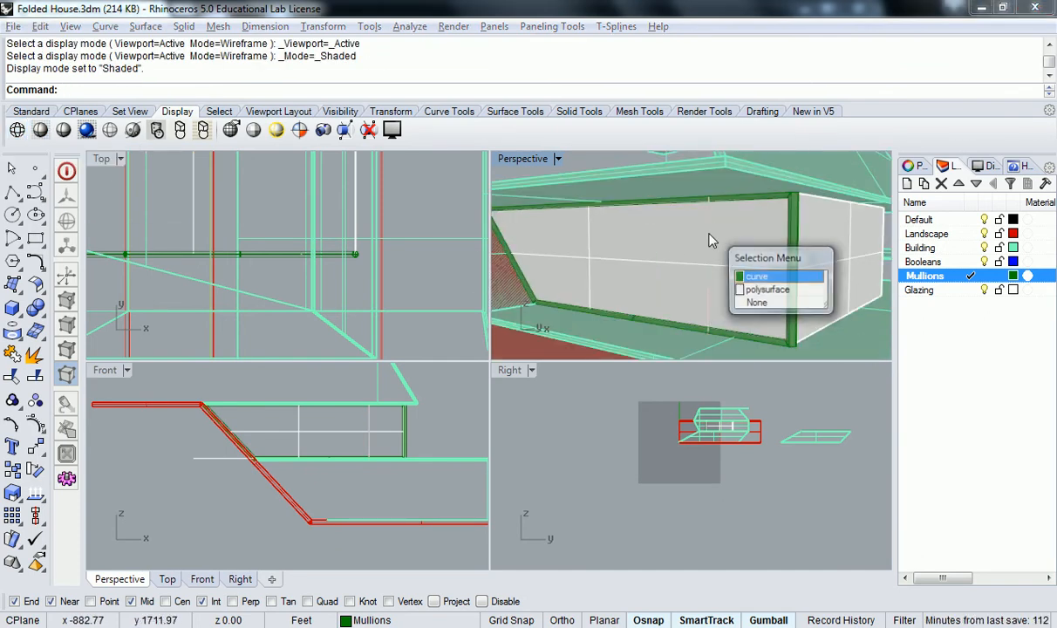
click(752, 277)
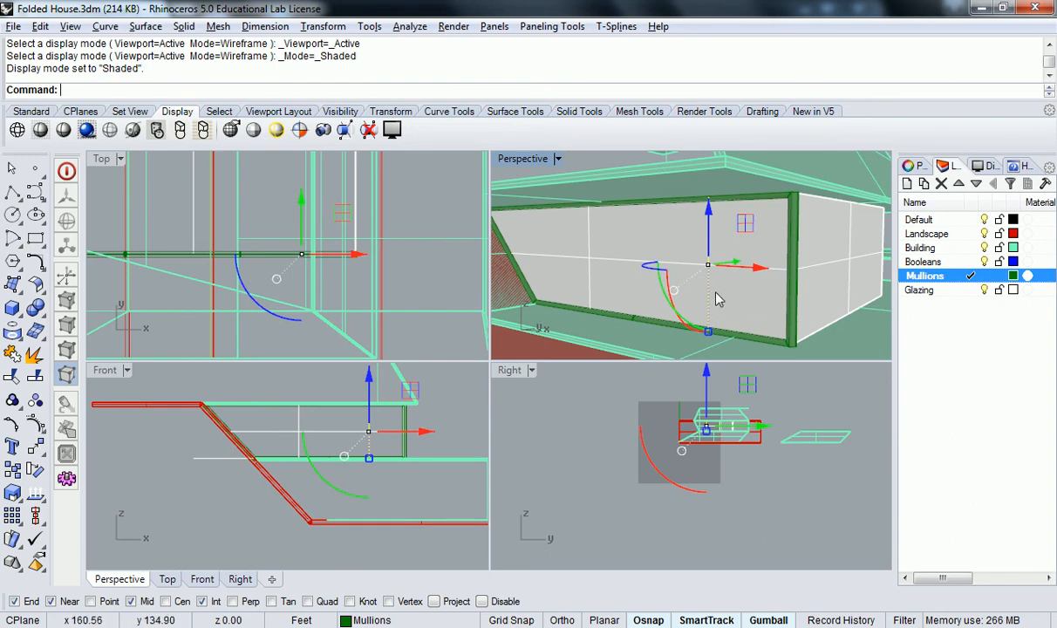
Copy the vertical line three times along the glazing face at successive offsets of -8 in x, and clear the selection.
right_drag(312, 281, 347, 276)
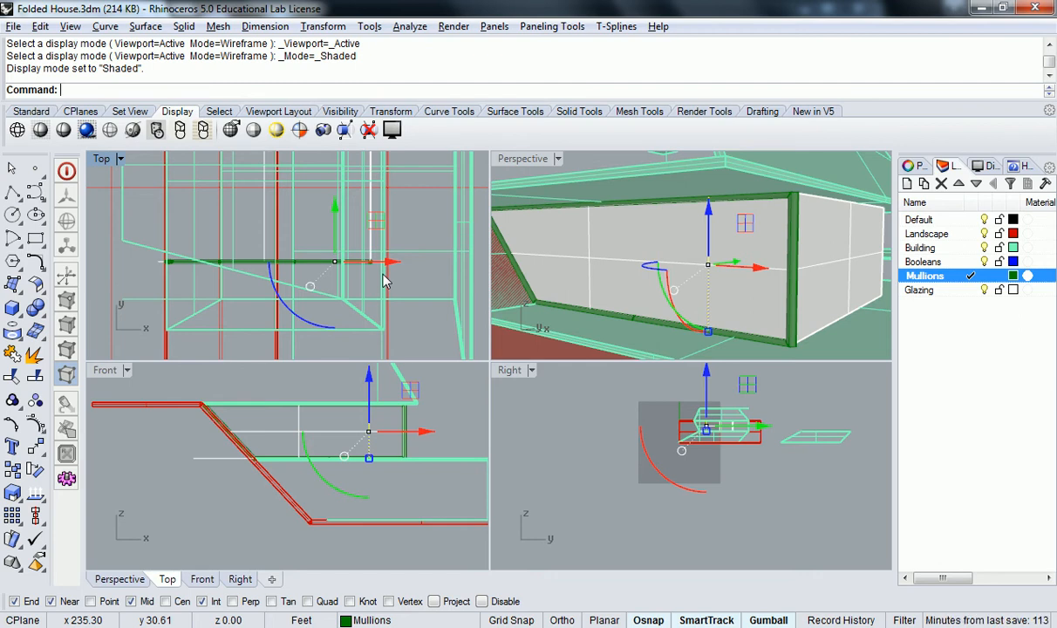
mouse_move(380, 289)
right_down()
mouse_move(385, 281)
mouse_move(378, 291)
right_up()
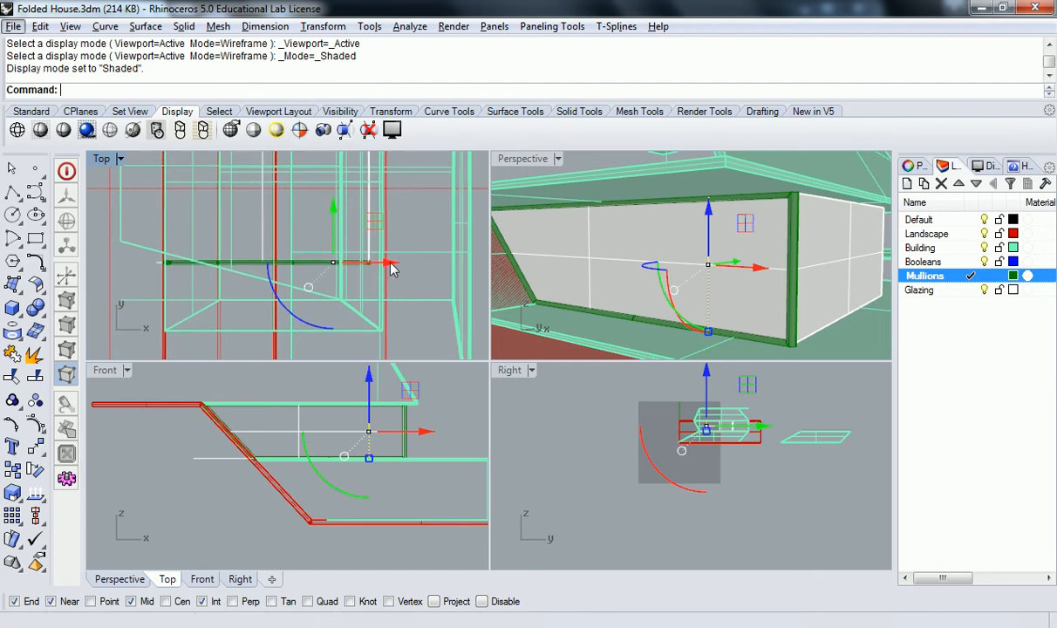
click(388, 266)
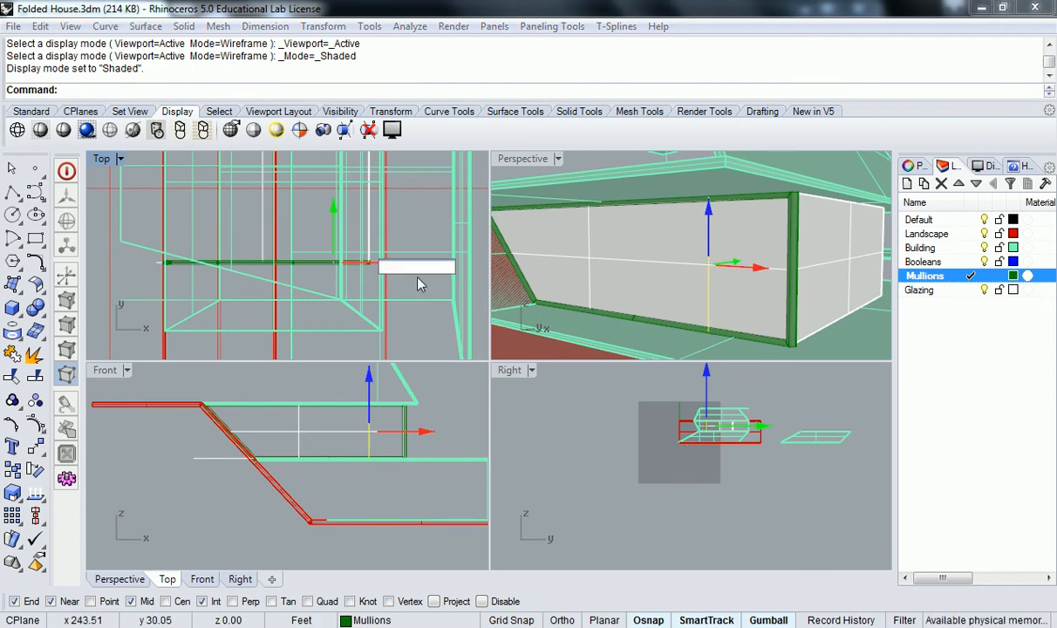
text(-8)
key(Return)
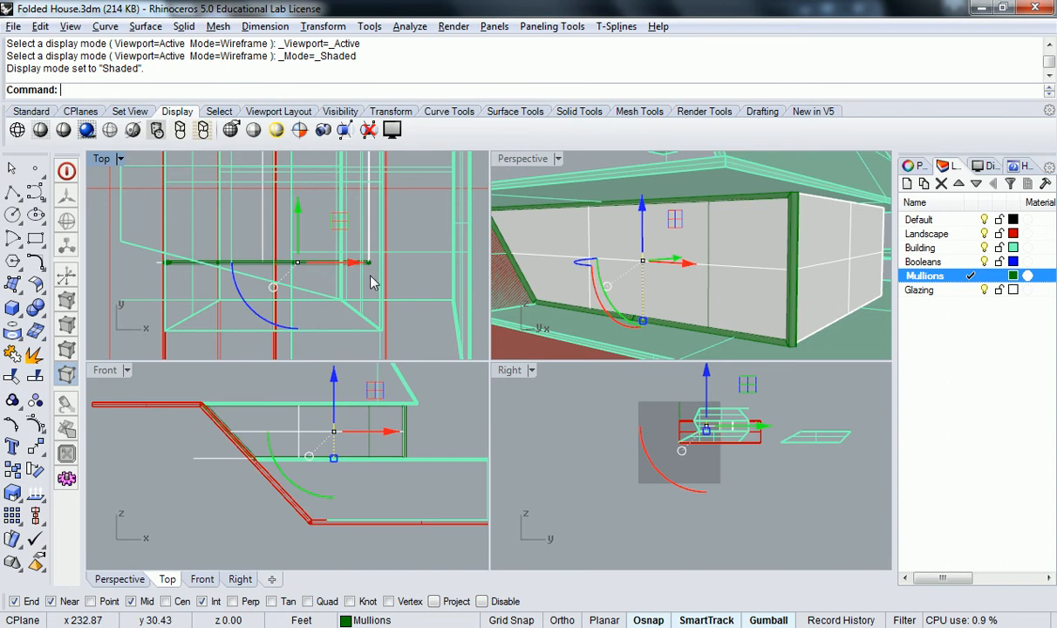
click(341, 264)
text(-8)
key(Return)
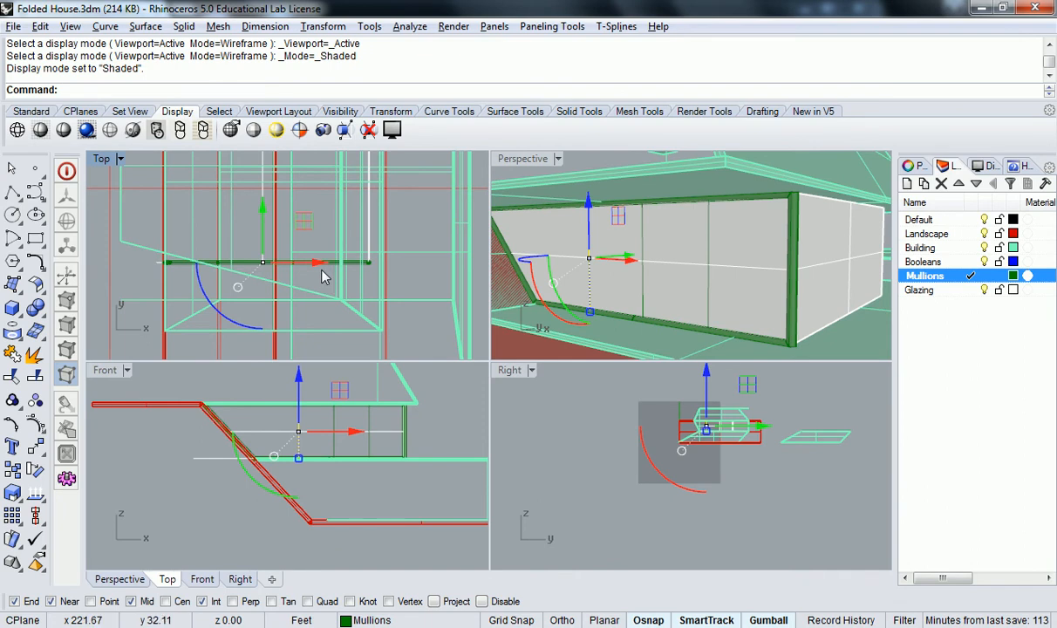
click(316, 262)
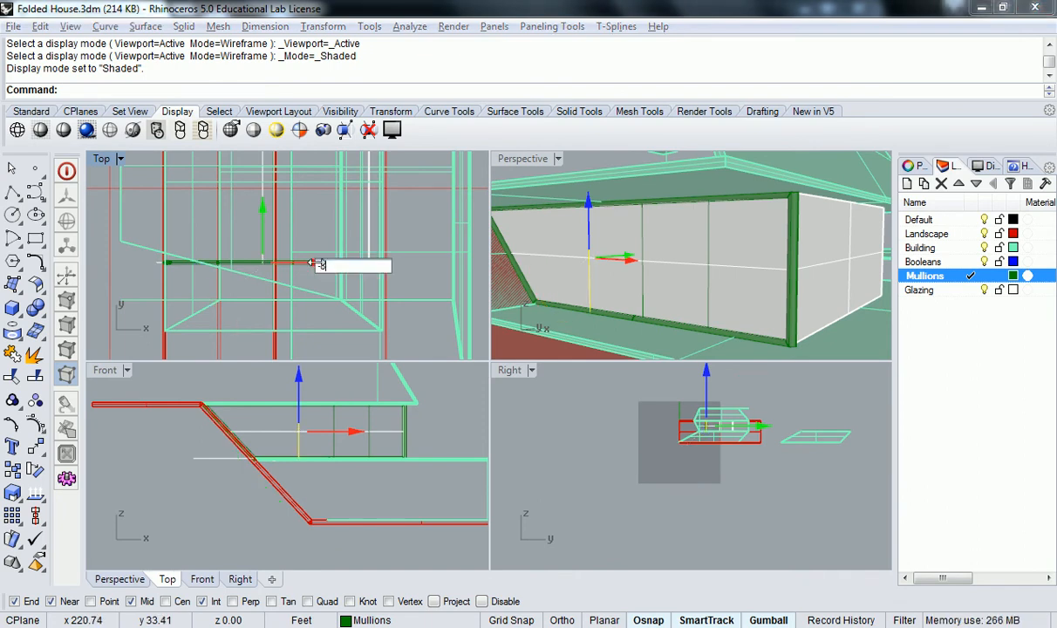
key(Escape)
key(Escape)
Switch the Perspective viewport back to Wireframe display after checking the spaced vertical lines on the glazing face.
right_drag(632, 272, 763, 282)
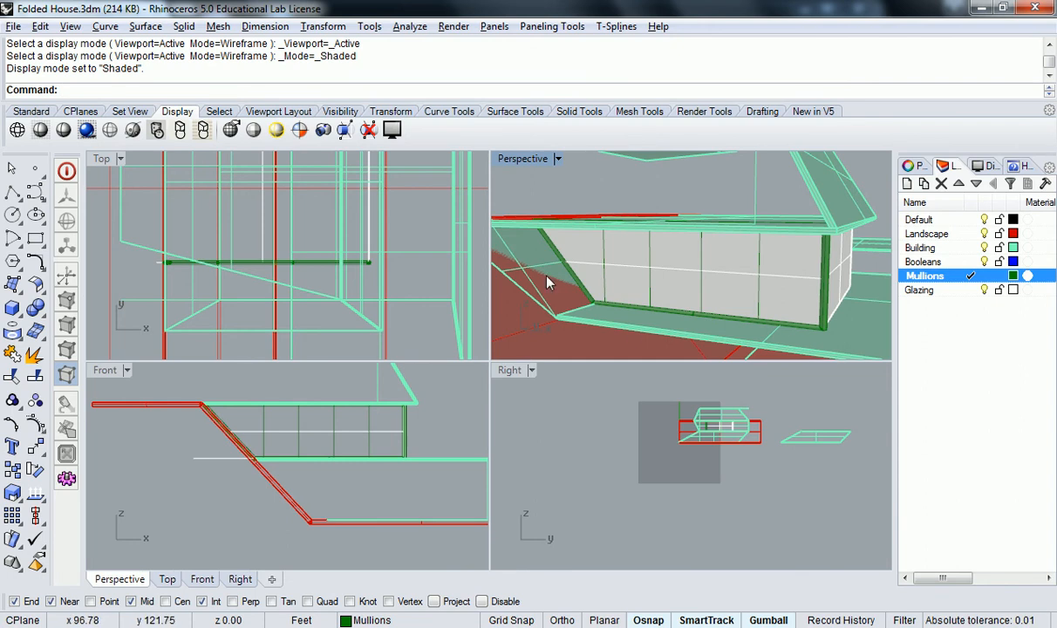
right_drag(868, 343, 722, 275)
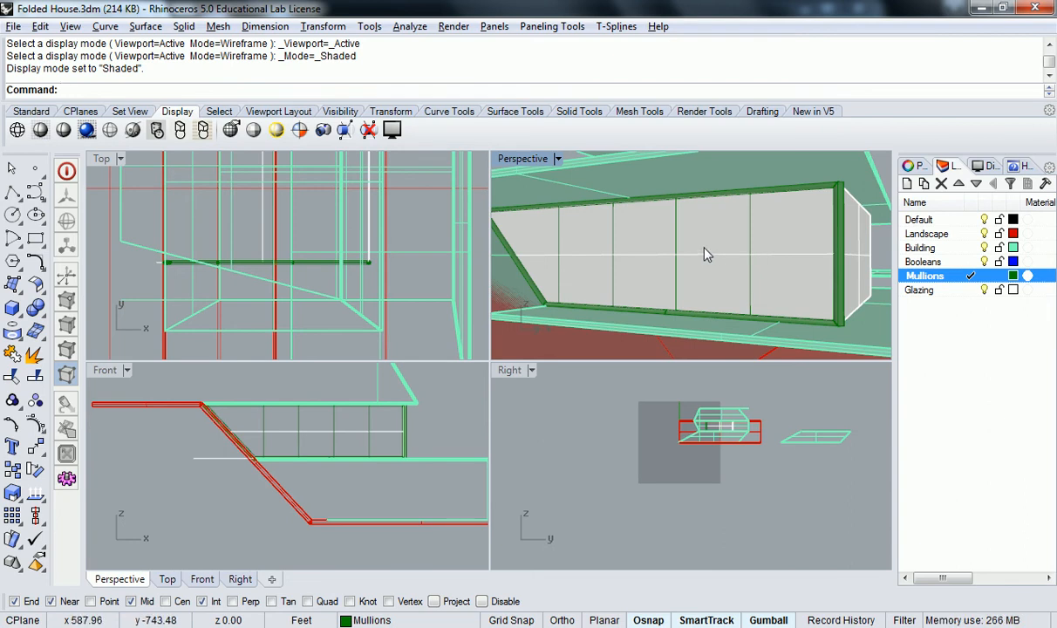
right_drag(710, 247, 759, 259)
scroll(413, 419, up, 8)
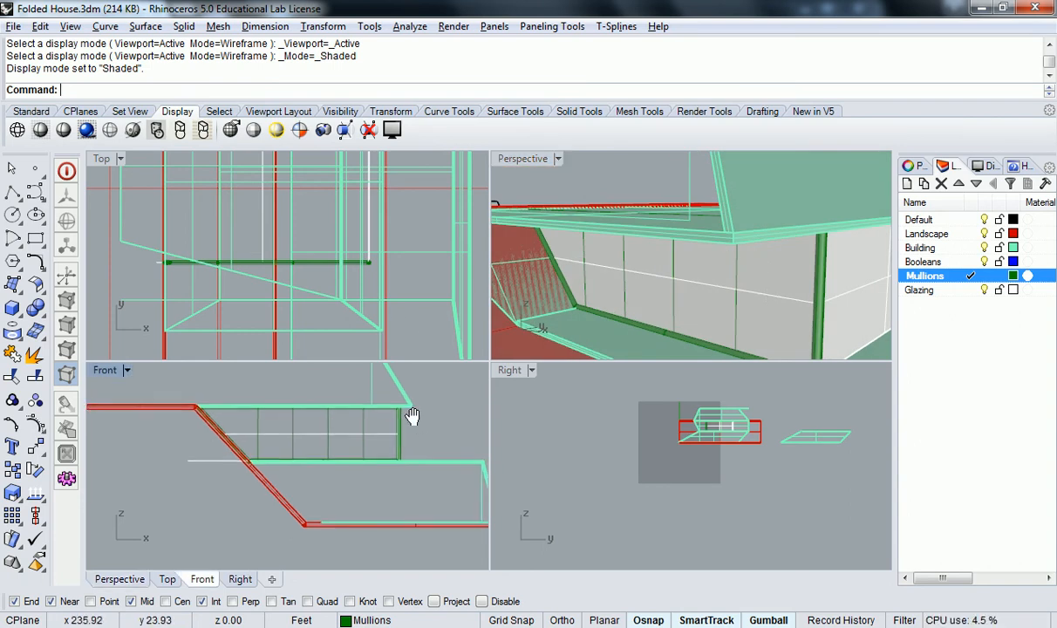
click(731, 285)
click(17, 129)
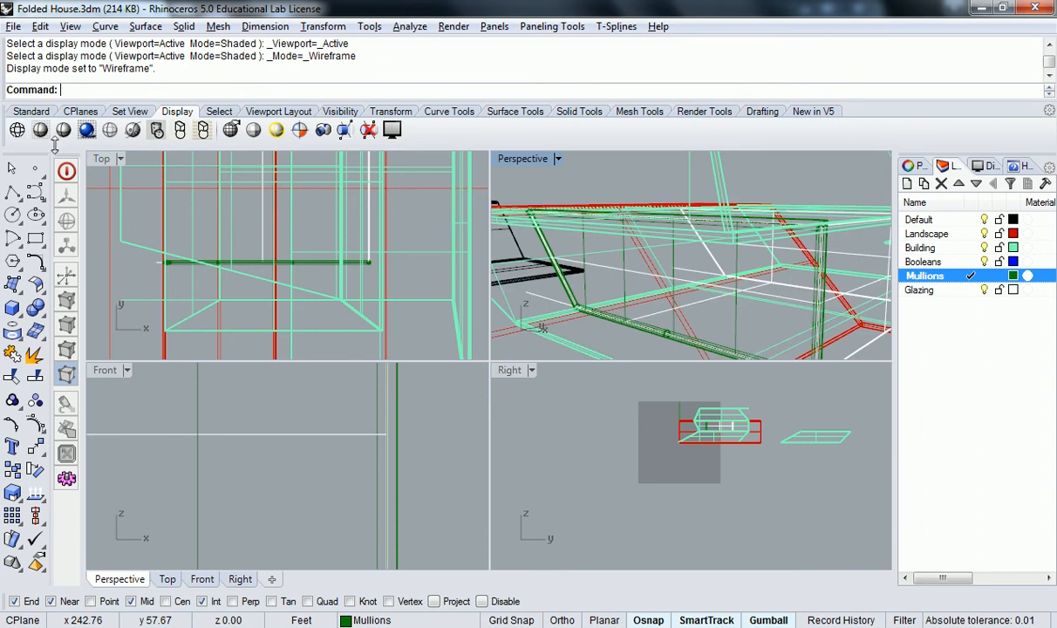
Draw a horizontal line with Ortho across the glazing face, from the midpoint of the vertical end edge to the slanted edge's midpoint.
text(Line)
key(Return)
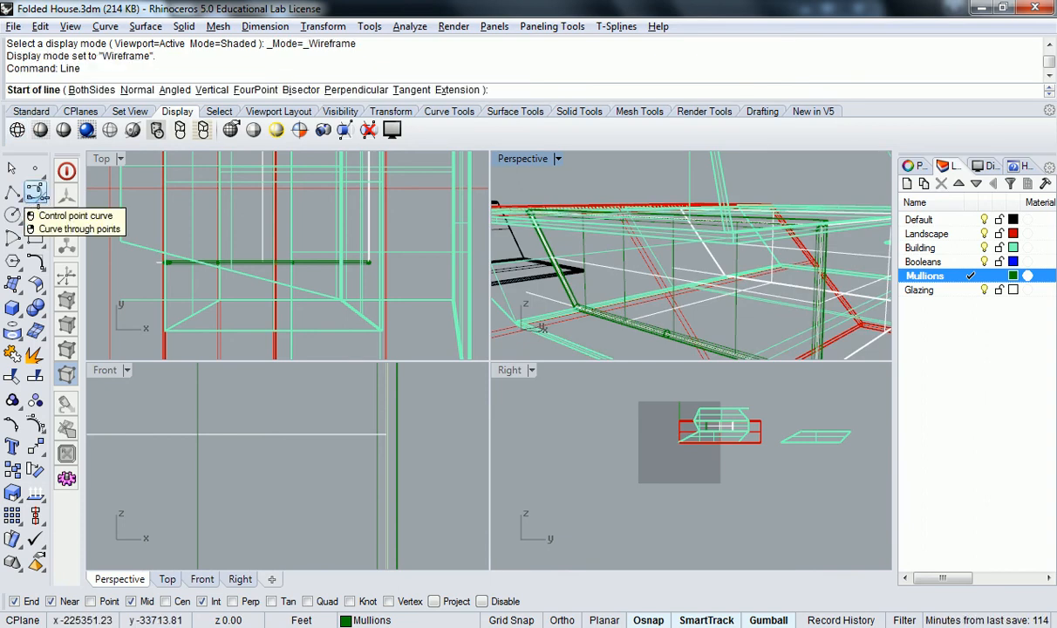
scroll(724, 253, up, 5)
mouse_move(752, 238)
right_down()
mouse_move(748, 247)
mouse_move(756, 242)
right_up()
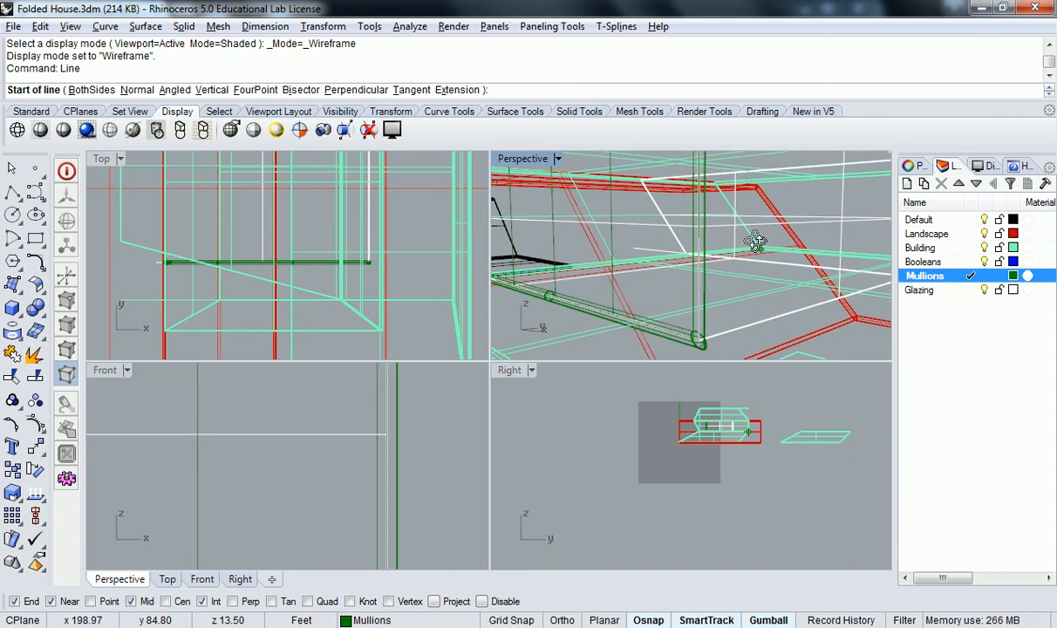
click(697, 225)
mouse_move(698, 225)
right_down()
mouse_move(625, 228)
mouse_move(759, 314)
mouse_move(681, 231)
right_up()
scroll(696, 241, up, 8)
key(F8)
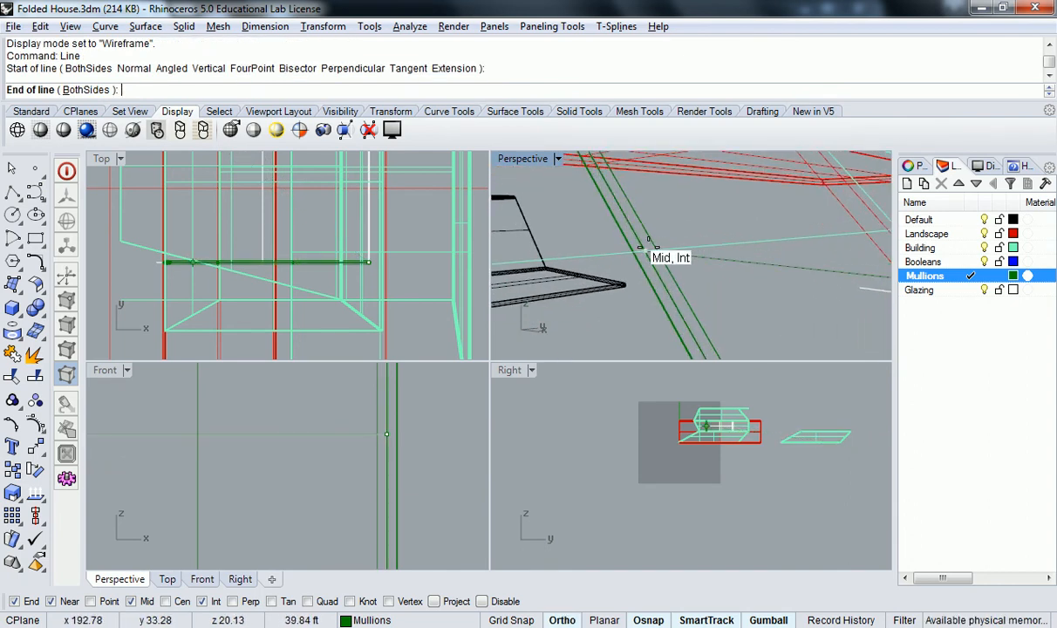
click(648, 248)
scroll(658, 248, down, 6)
right_drag(672, 253, 601, 270)
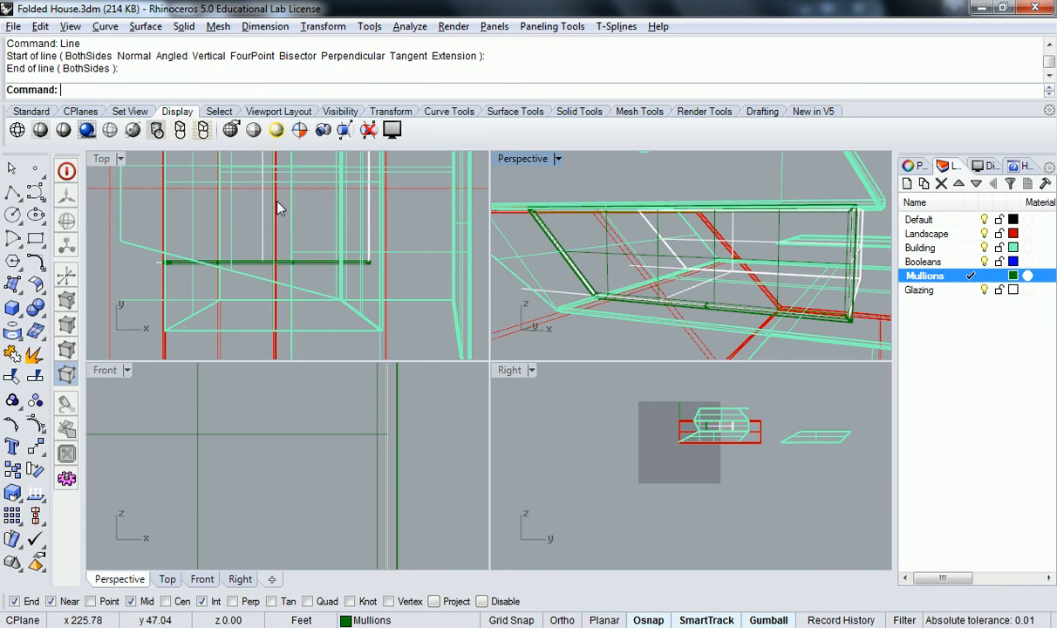
Set the Perspective viewport to Shaded display facing the glazing and its division lines.
click(40, 129)
mouse_move(708, 220)
right_down()
mouse_move(752, 230)
mouse_move(745, 258)
mouse_move(779, 247)
right_up()
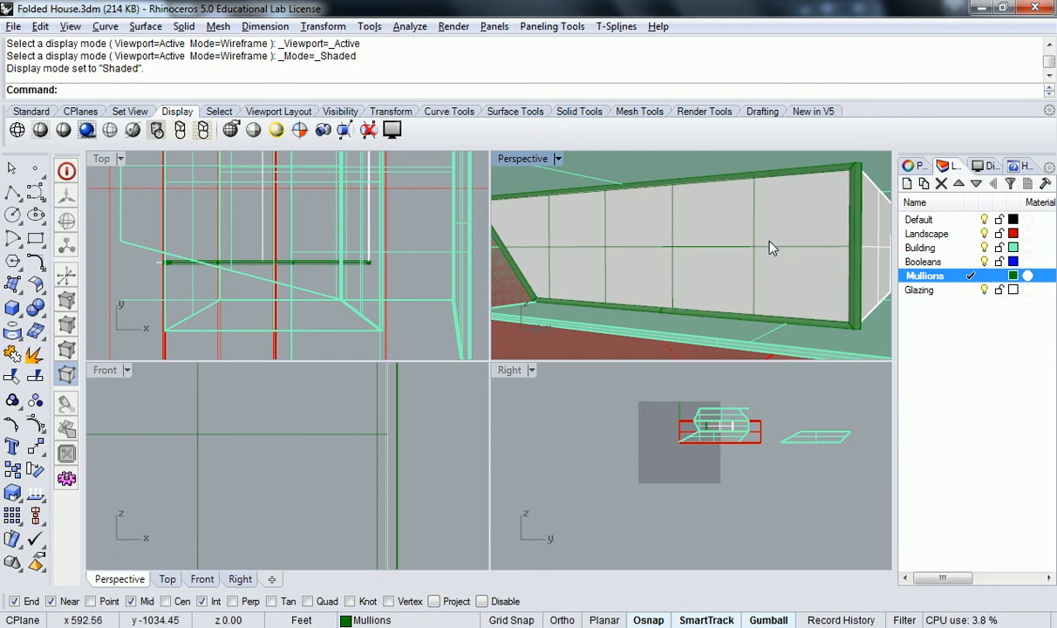
right_drag(790, 246, 839, 245)
text(Pipe)
key(Return)
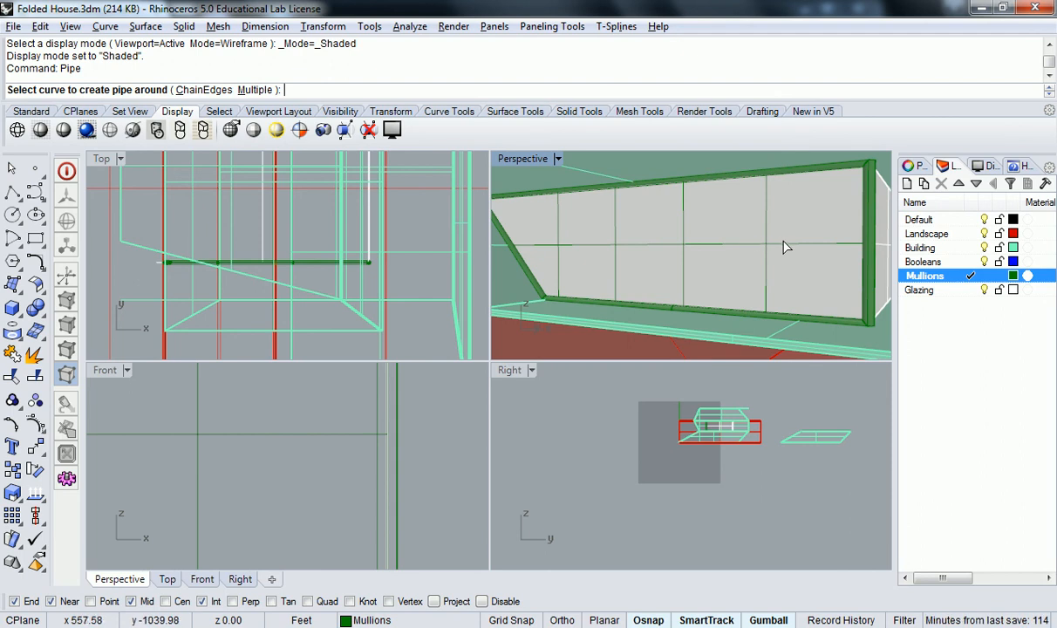
click(746, 234)
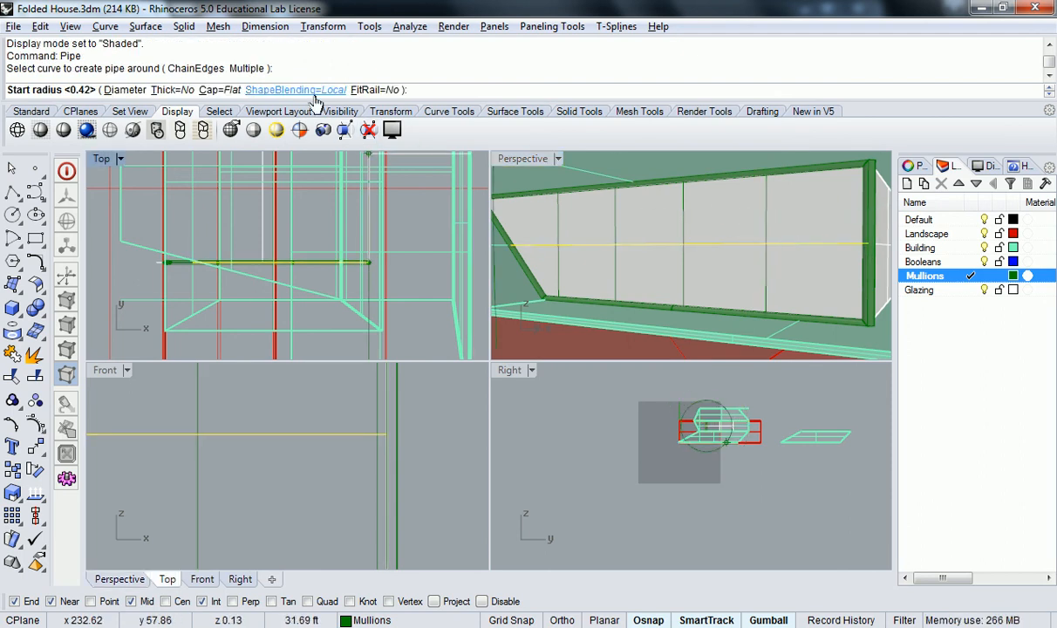
key(Escape)
Pipe the horizontal line and the four vertical division lines together with a 3" radius, and clear the selection.
click(772, 238)
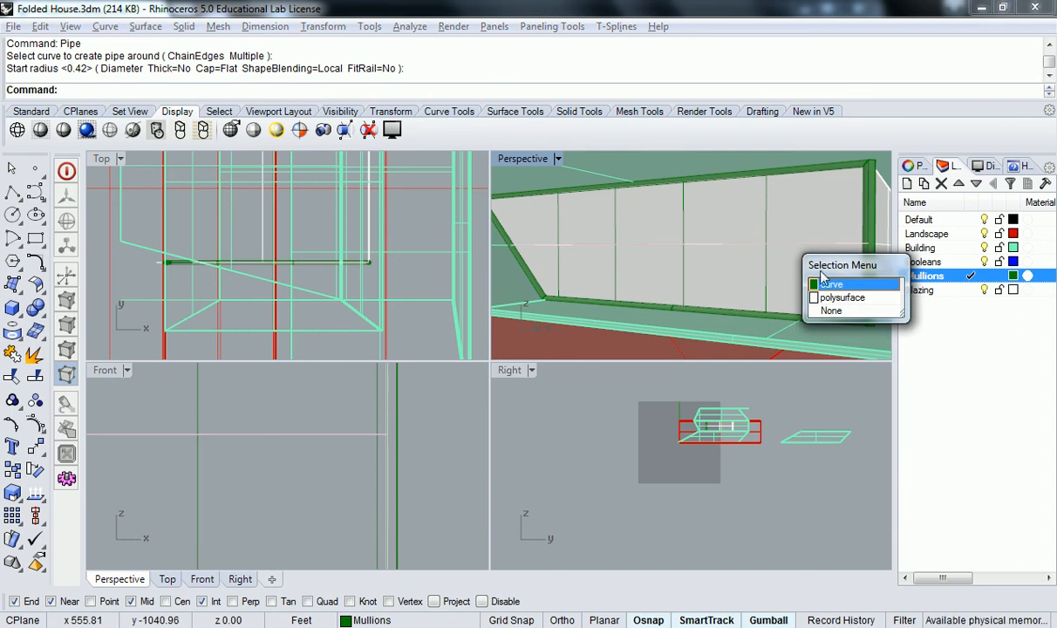
shift+click(766, 215)
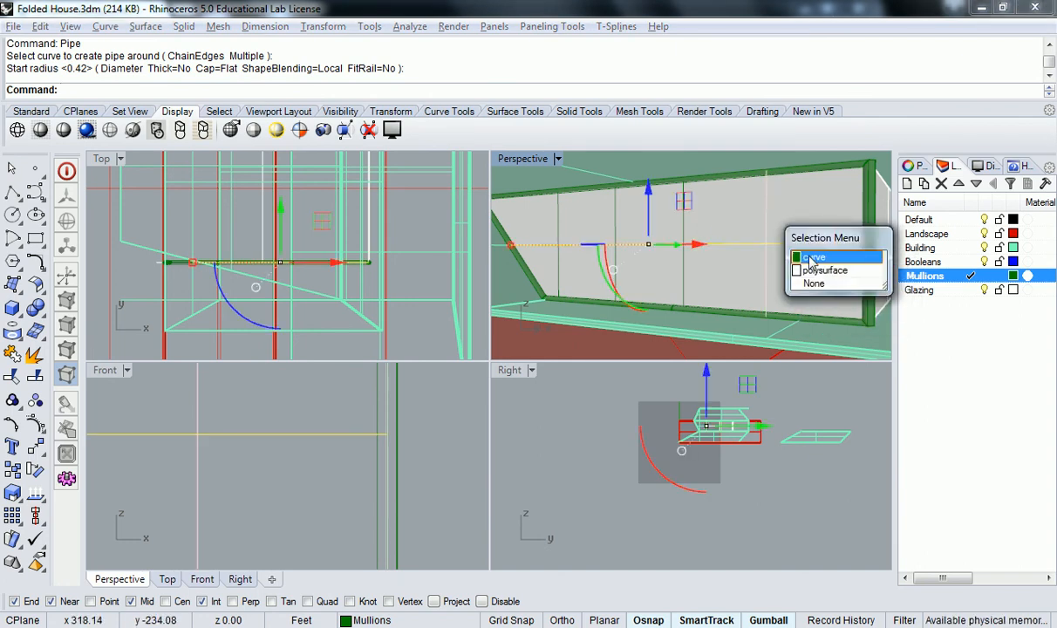
click(808, 256)
shift+click(687, 225)
click(715, 246)
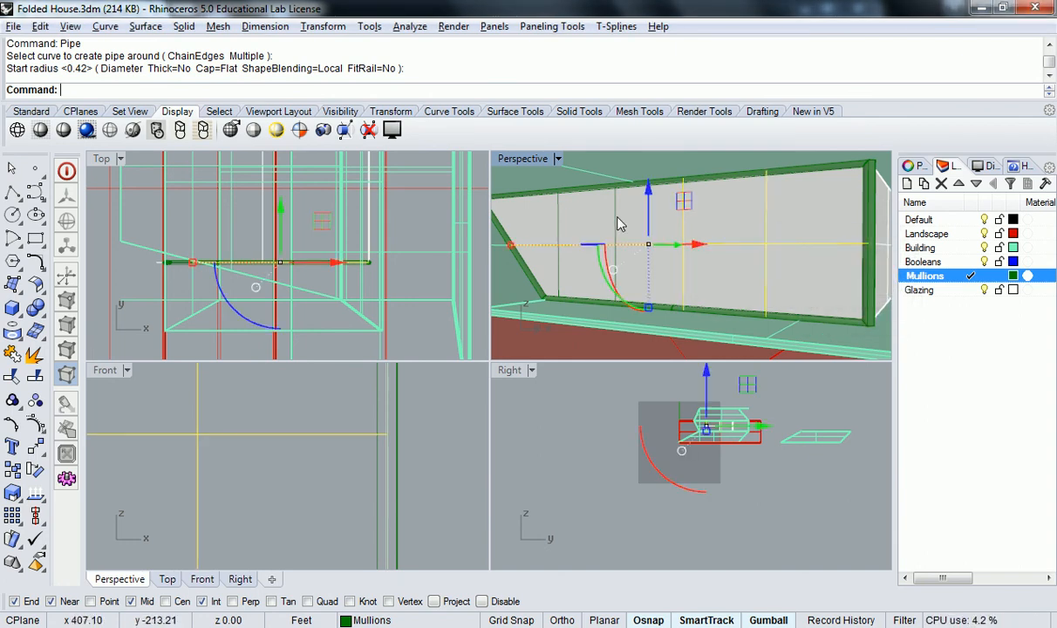
shift+click(628, 234)
click(665, 260)
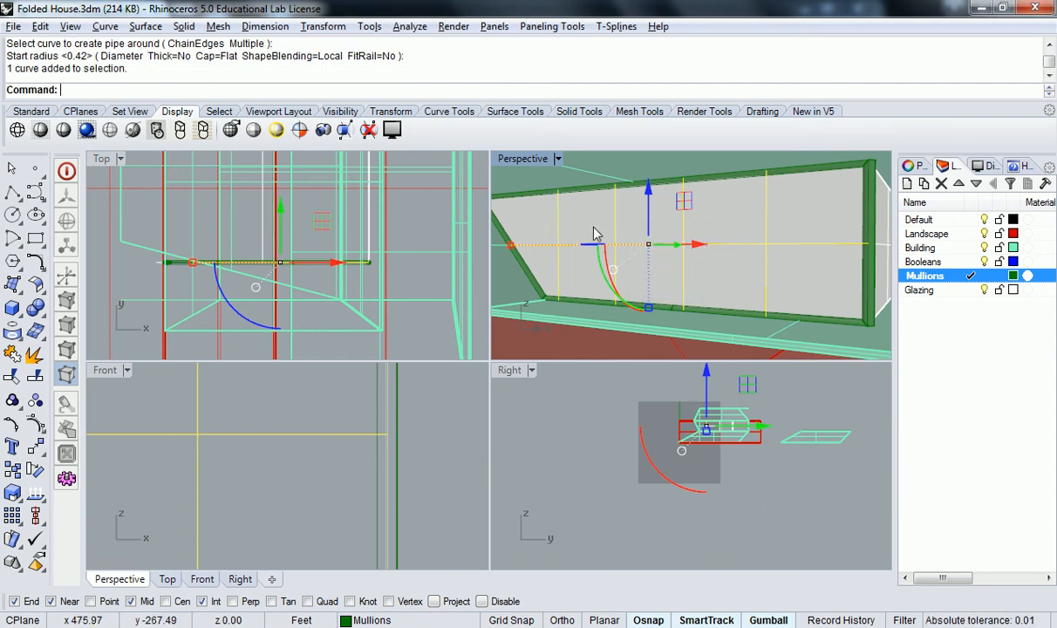
text(Pipe)
key(Return)
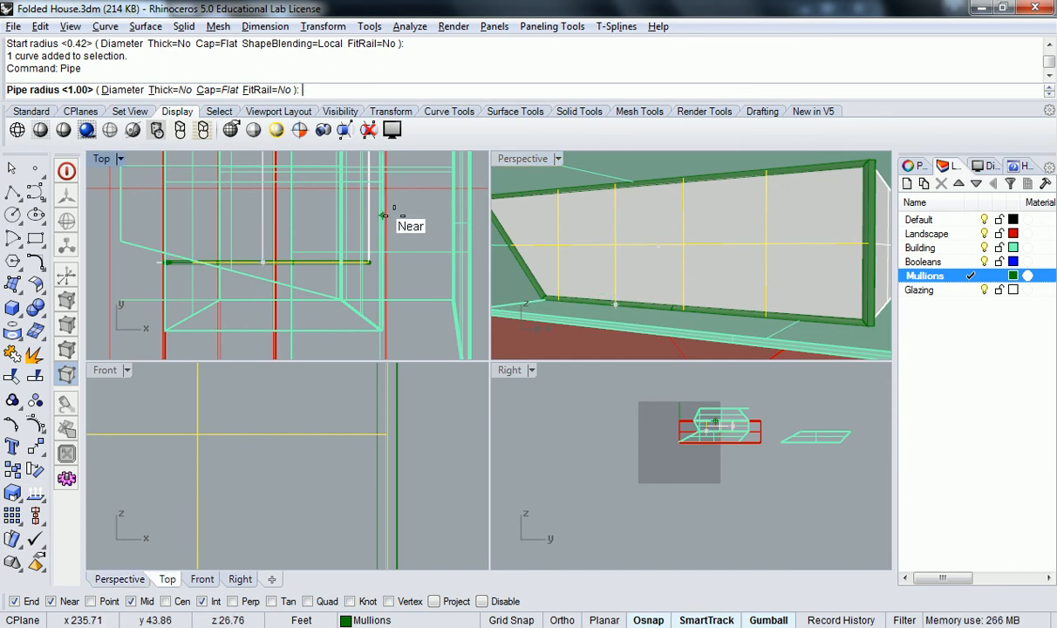
text(3)
key(Return)
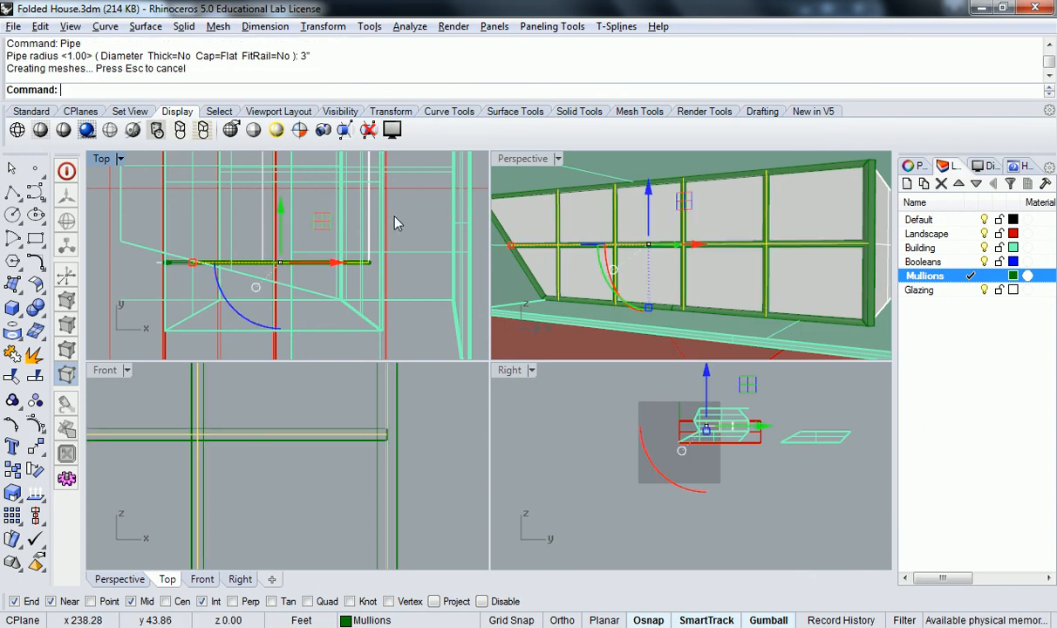
right_drag(689, 203, 795, 246)
key(Escape)
Examine a crossing of the horizontal and vertical mullion pipes up close, and the whole mullion grid on the glazing face.
scroll(767, 249, up, 10)
shift+right_drag(602, 284, 661, 276)
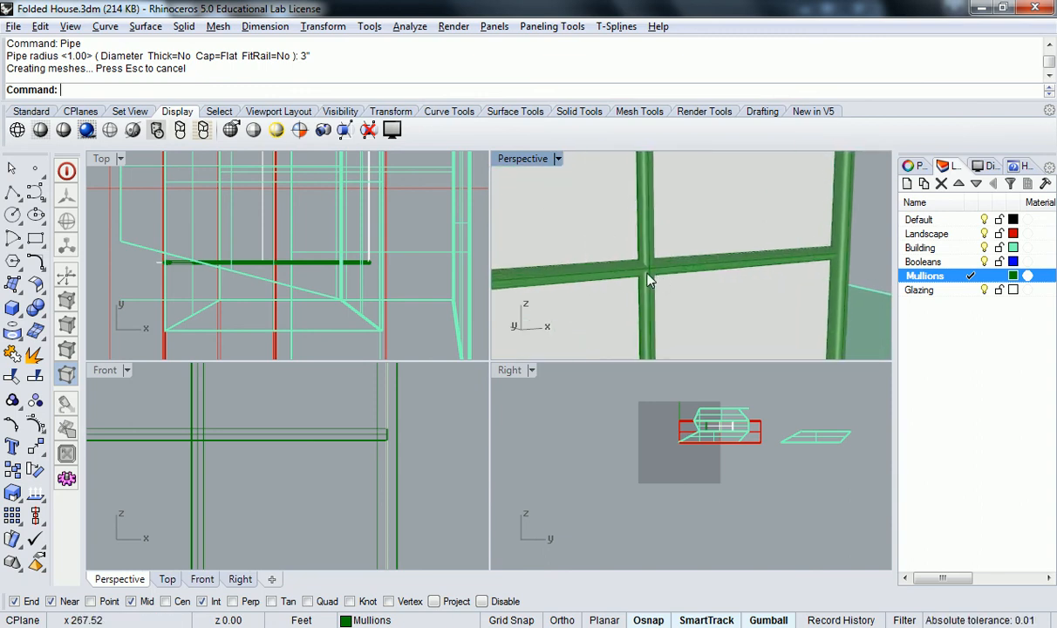
scroll(648, 274, up, 5)
scroll(648, 280, up, 3)
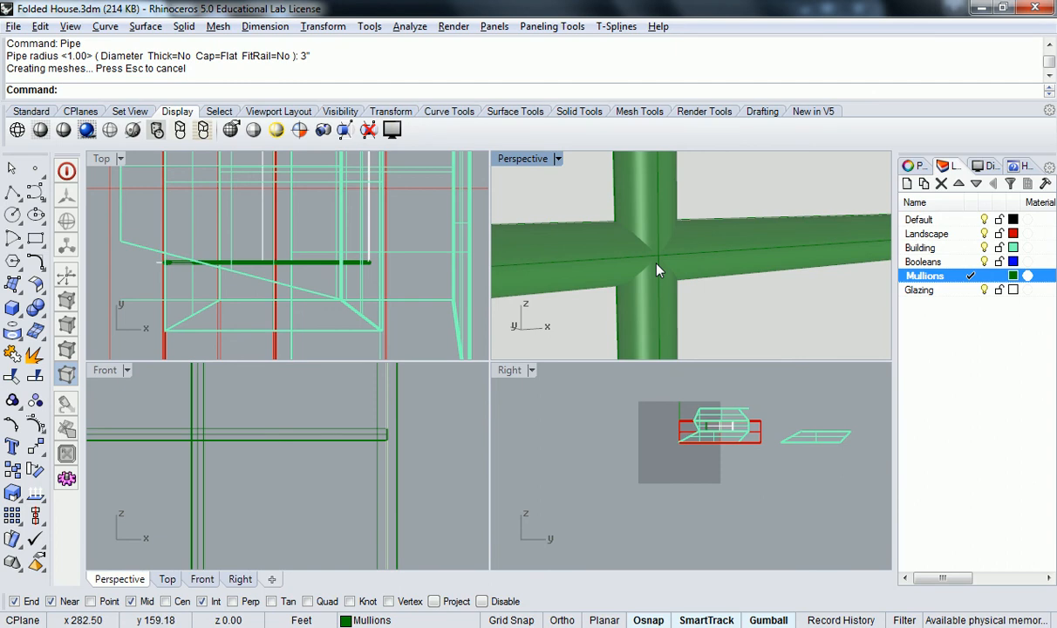
scroll(658, 271, down, 10)
right_drag(652, 254, 693, 273)
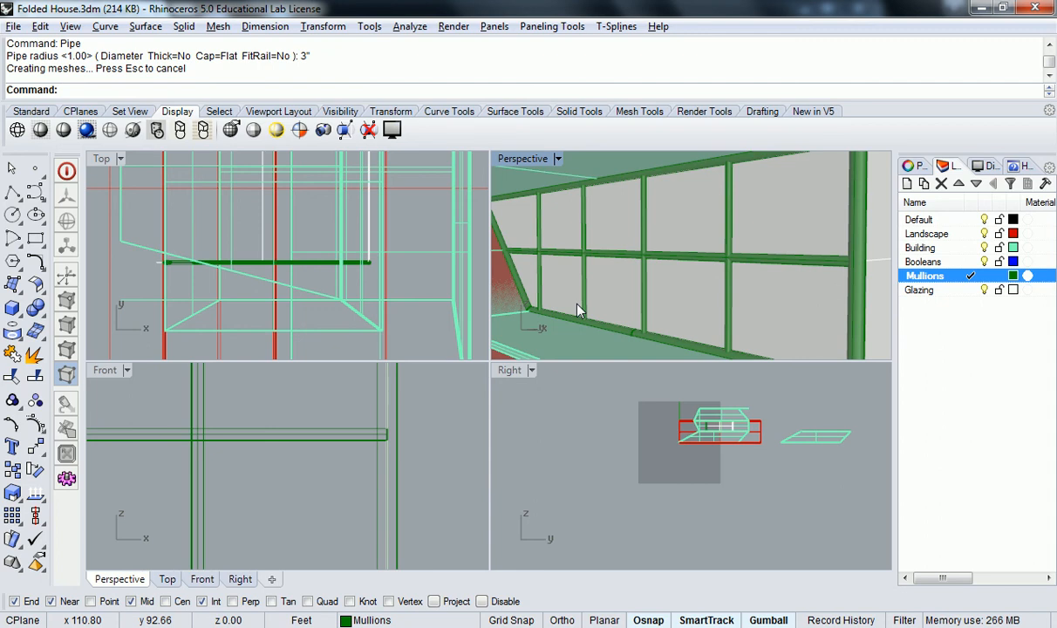
right_drag(577, 310, 702, 292)
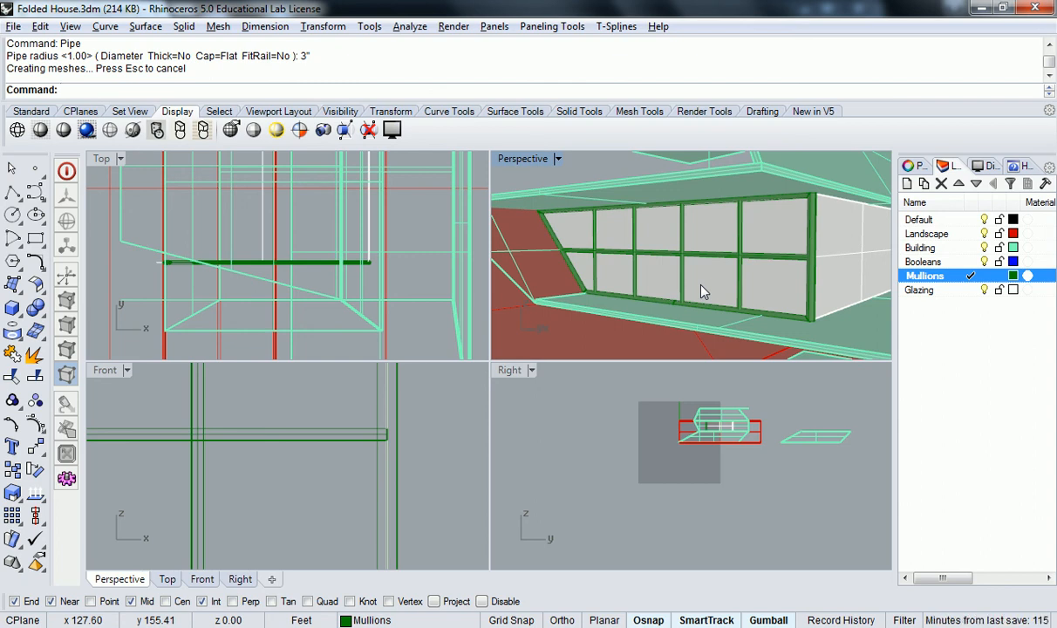
mouse_move(735, 275)
right_down()
mouse_move(780, 260)
mouse_move(695, 264)
mouse_move(727, 264)
right_up()
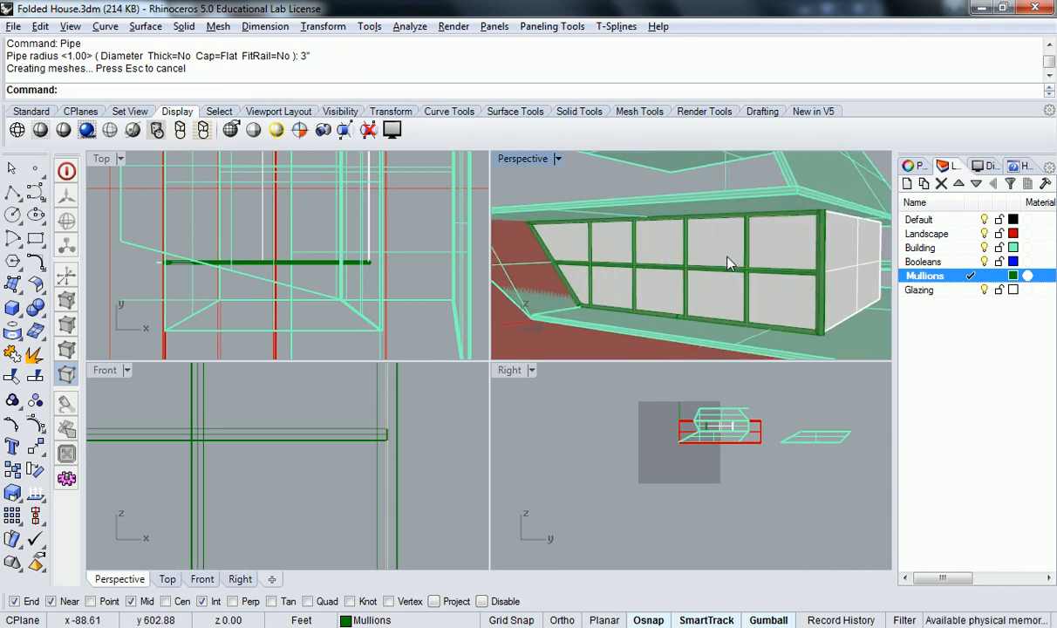